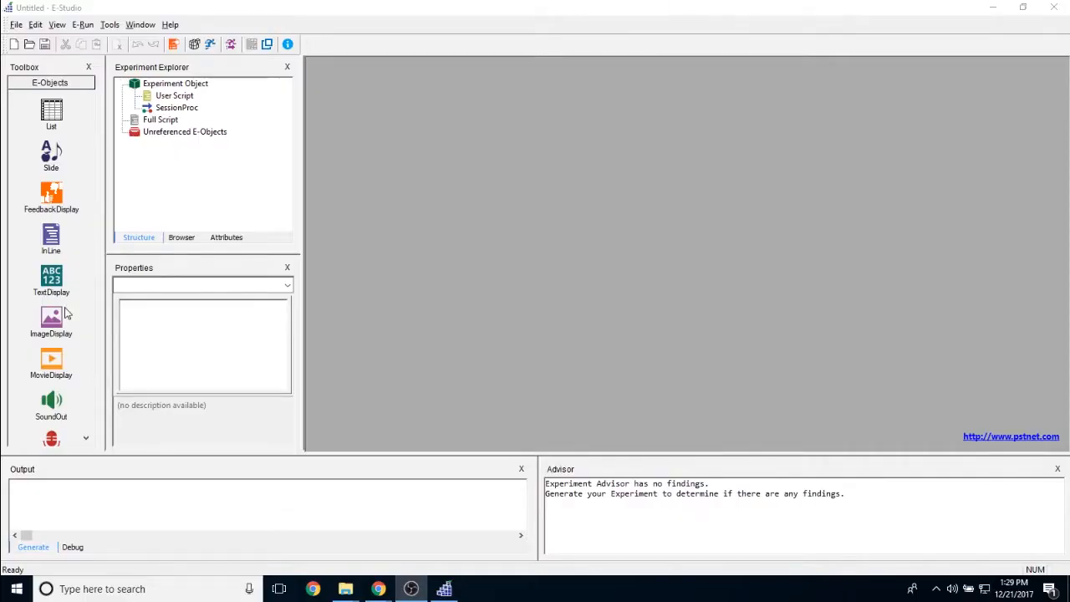
Add an ImageDisplay object to SessionProc and open its property pages
{"action": "left_click_drag", "start_coordinate": [52, 328], "coordinate": [206, 115]}
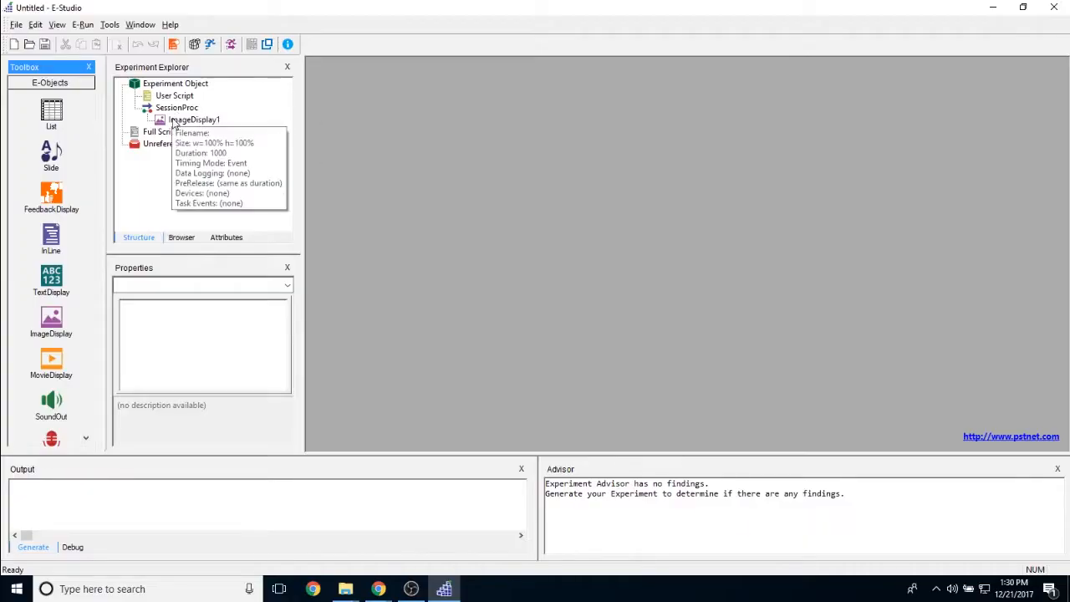
{"action": "double_click", "coordinate": [173, 123]}
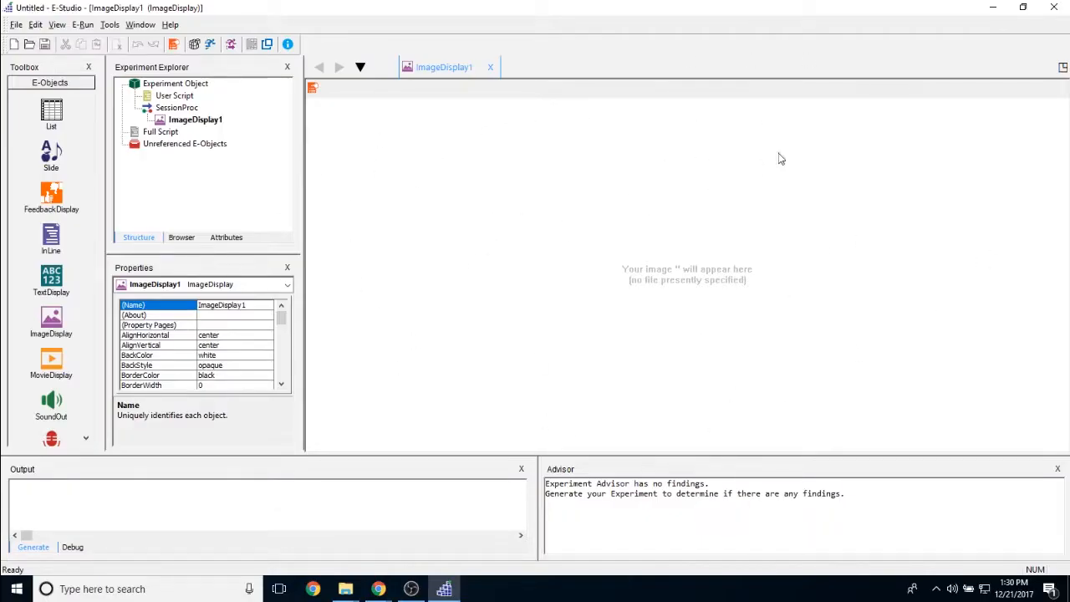
{"action": "left_click", "coordinate": [313, 87]}
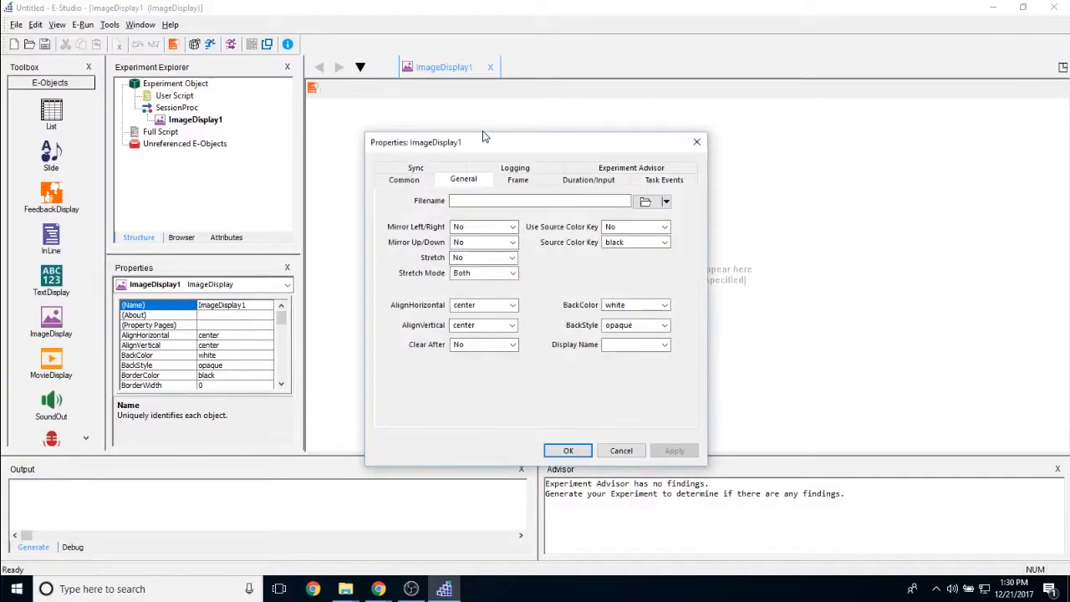
{"action": "left_click_drag", "start_coordinate": [501, 146], "coordinate": [539, 108]}
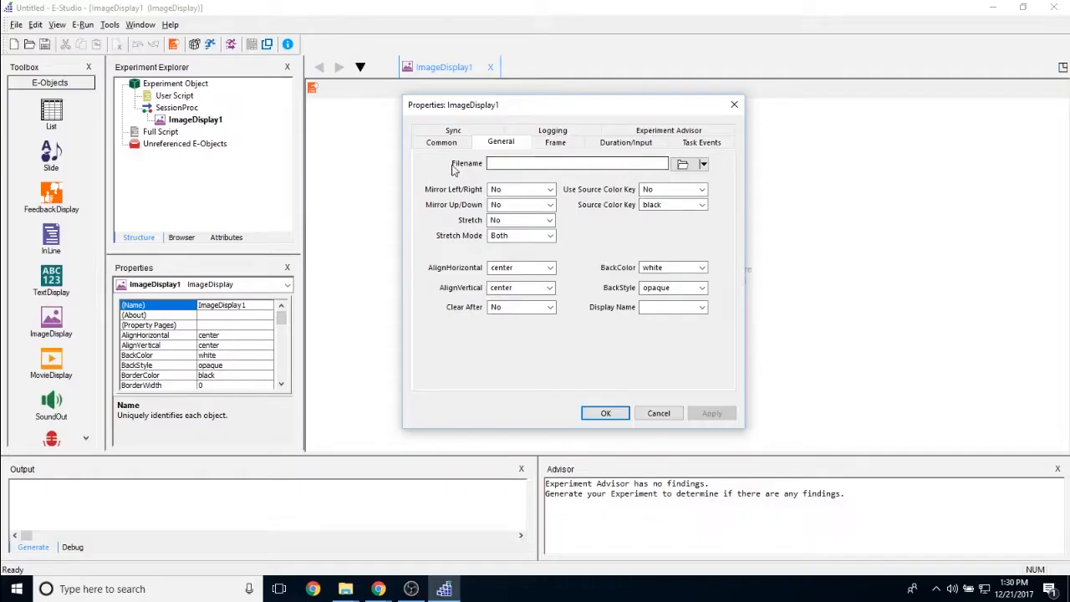
Browse the Pictures folder for an image file for the ImageDisplay's filename
{"action": "left_click", "coordinate": [607, 161]}
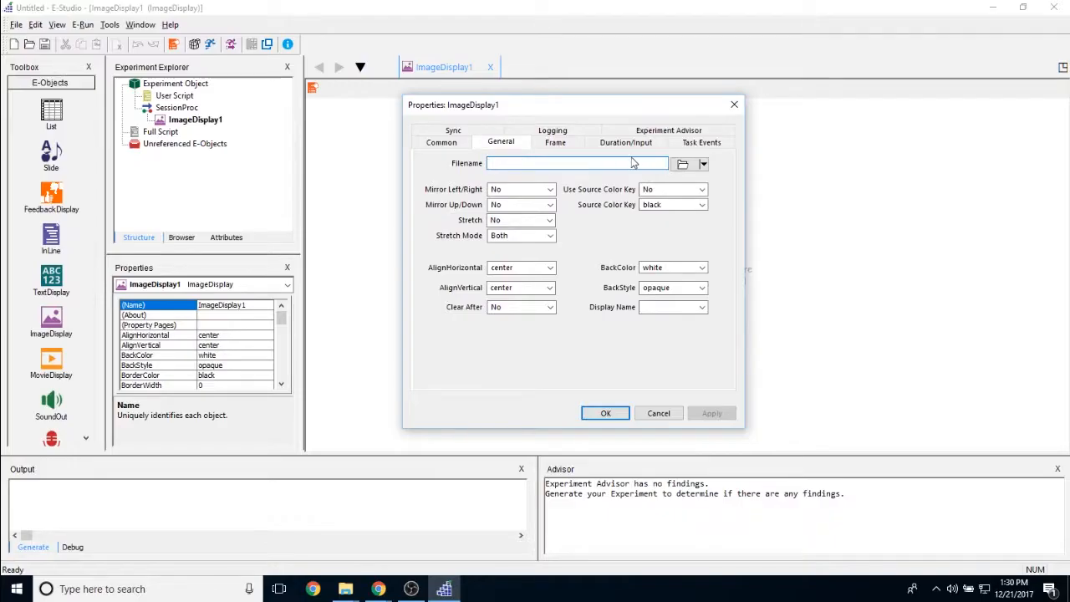
{"action": "left_click", "coordinate": [683, 165]}
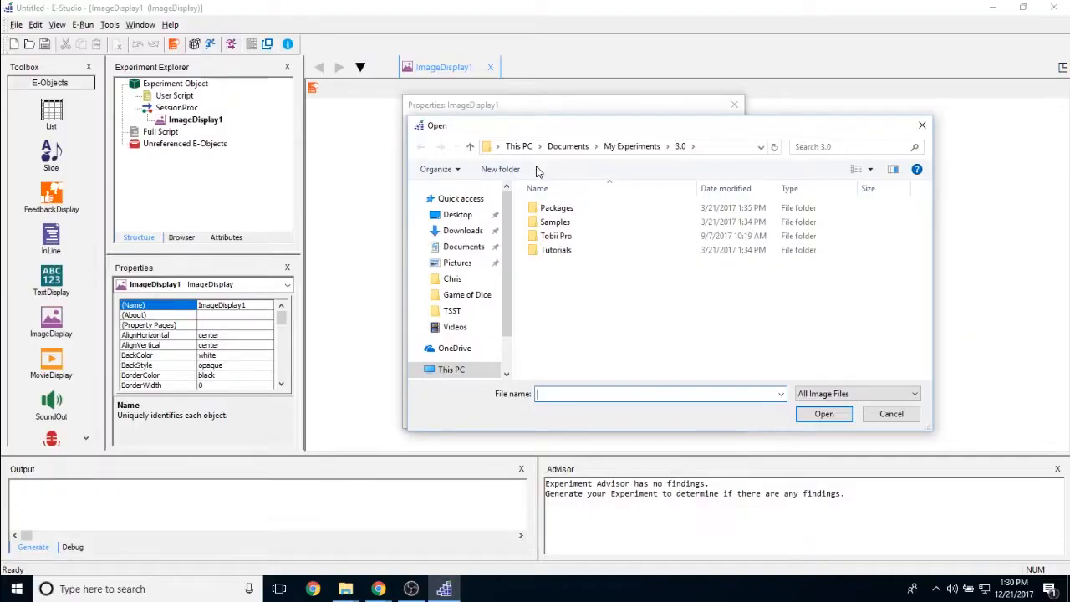
{"action": "left_click", "coordinate": [459, 267]}
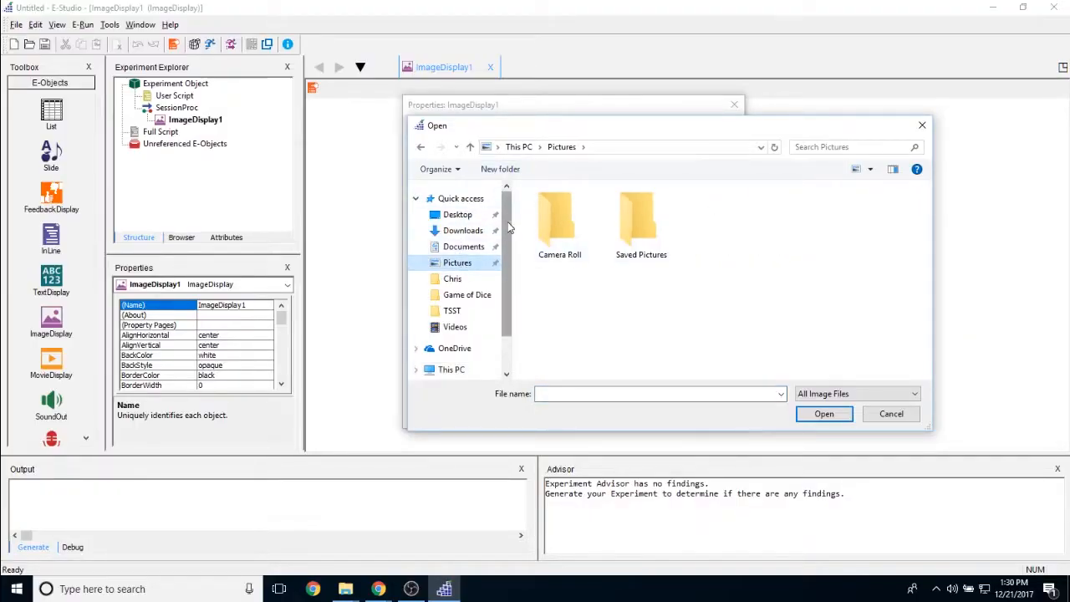
{"action": "left_click", "coordinate": [923, 125]}
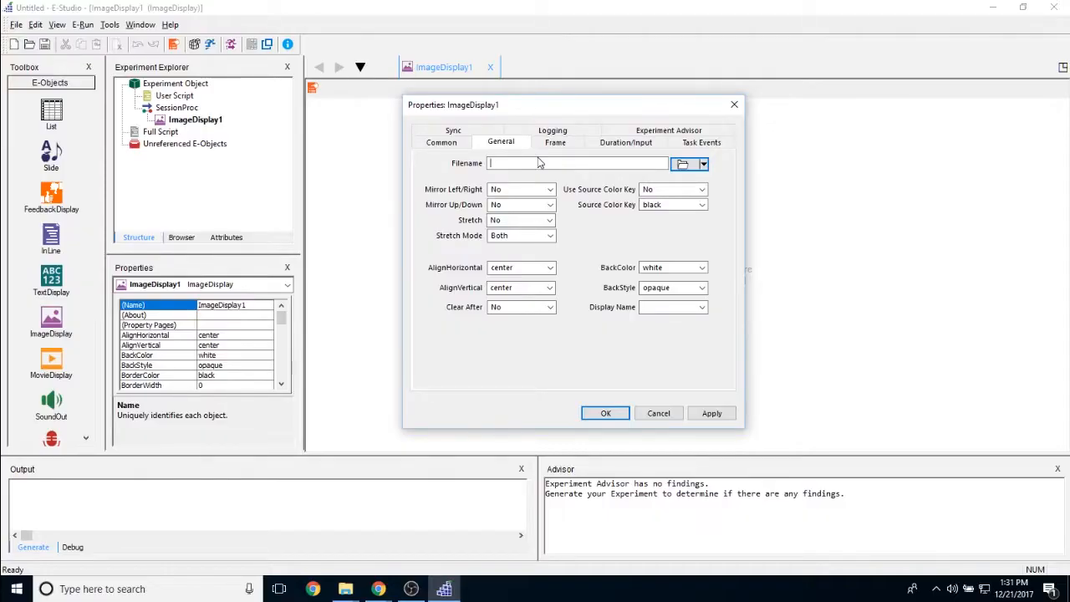
Try RedCar.bmp and the attribute reference [StimImage] as the image's filename, and clear the entry again
{"action": "type", "text": "RedCar.bmp"}
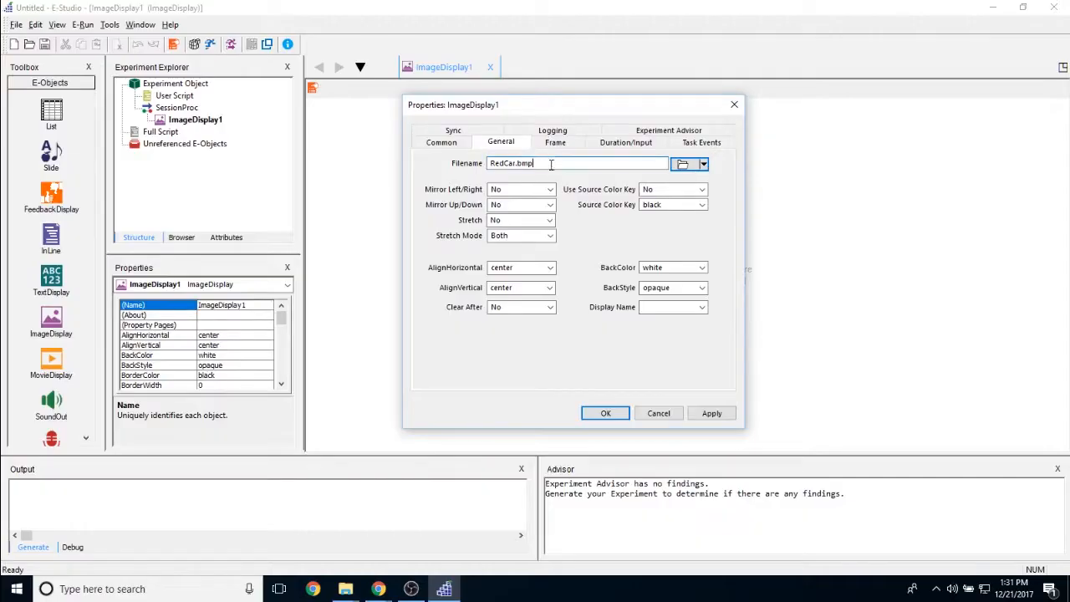
{"action": "left_click_drag", "start_coordinate": [548, 163], "coordinate": [385, 160]}
{"action": "key", "text": "BackSpace"}
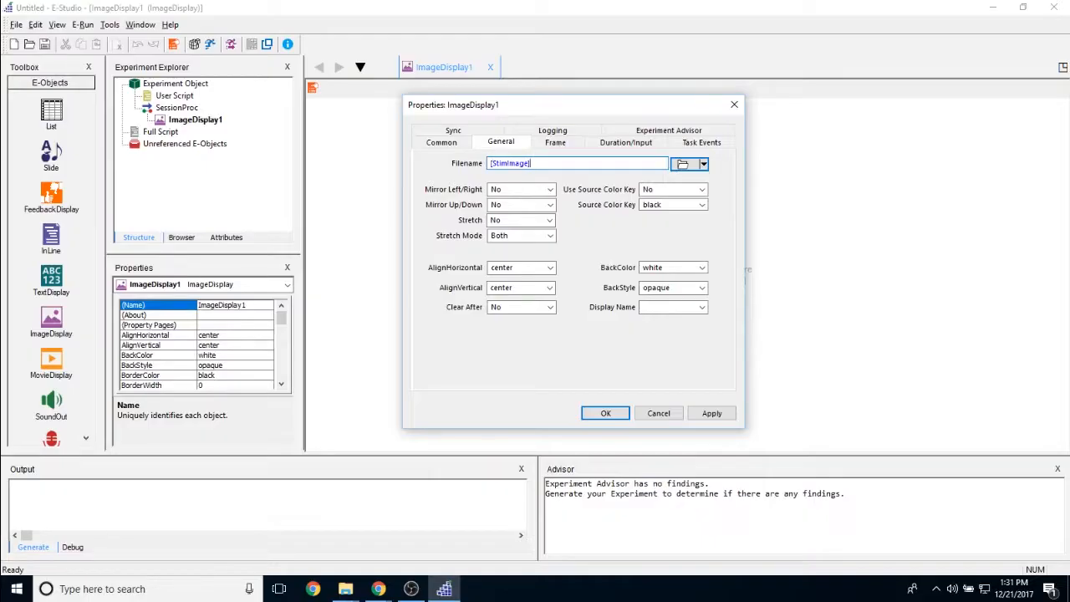
{"action": "key", "text": "BackSpace"}
{"action": "key", "text": "BackSpace"}
{"action": "key", "text": "BackSpace"}
Examine the available choices for the image's Stretch and Stretch Mode settings
{"action": "left_click", "coordinate": [527, 220]}
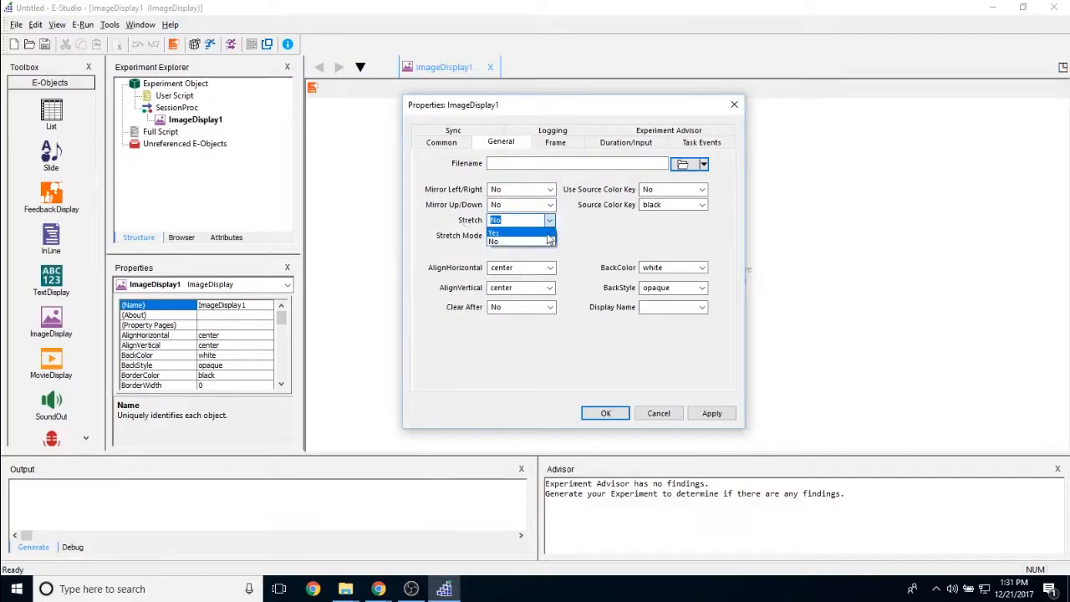
{"action": "left_click", "coordinate": [543, 241]}
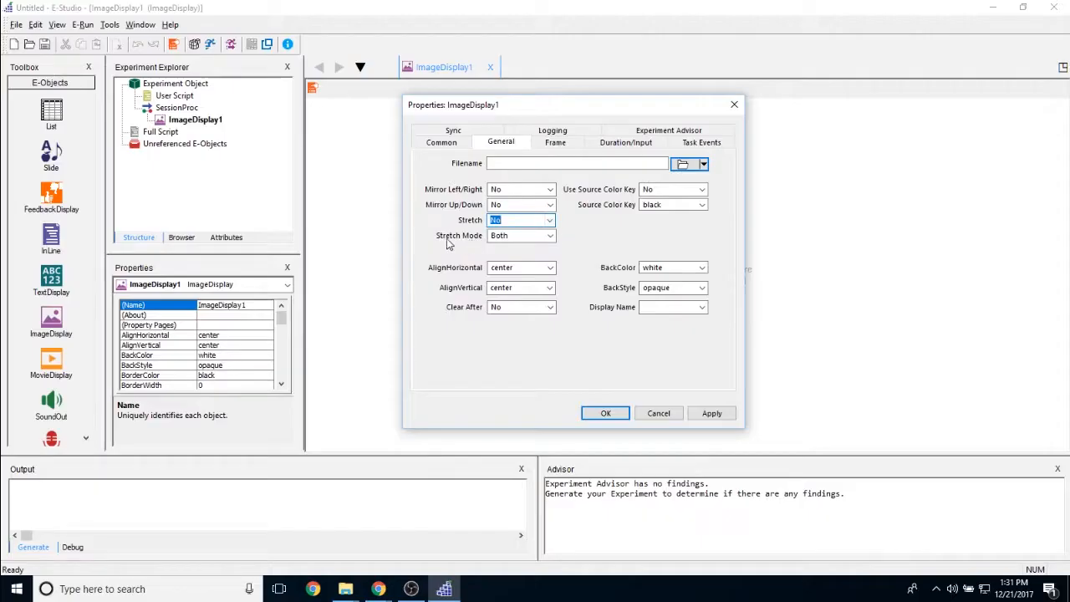
{"action": "left_click", "coordinate": [551, 240]}
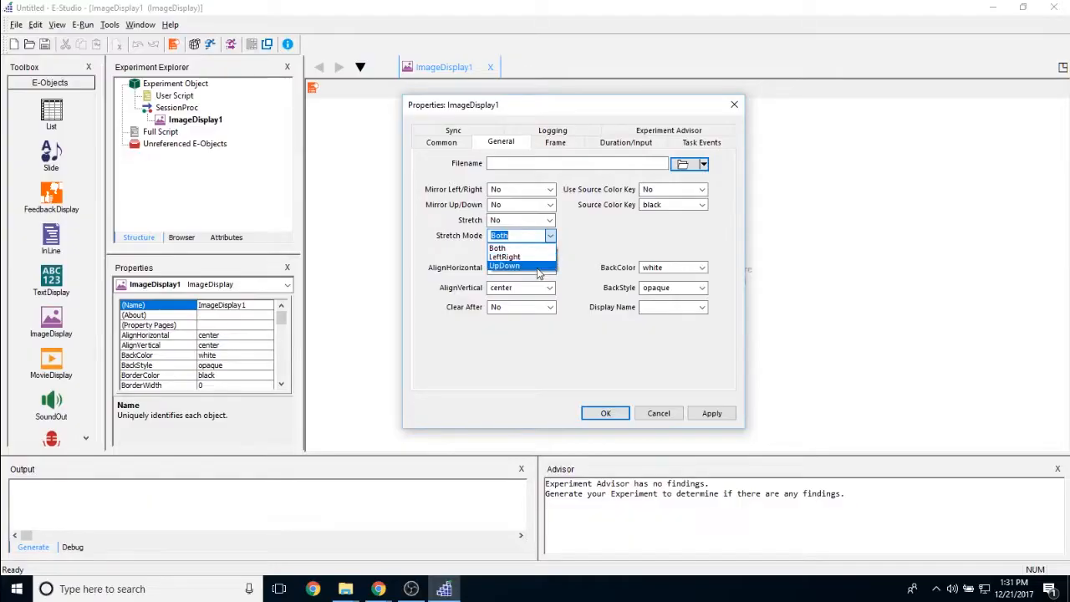
{"action": "left_click", "coordinate": [577, 200]}
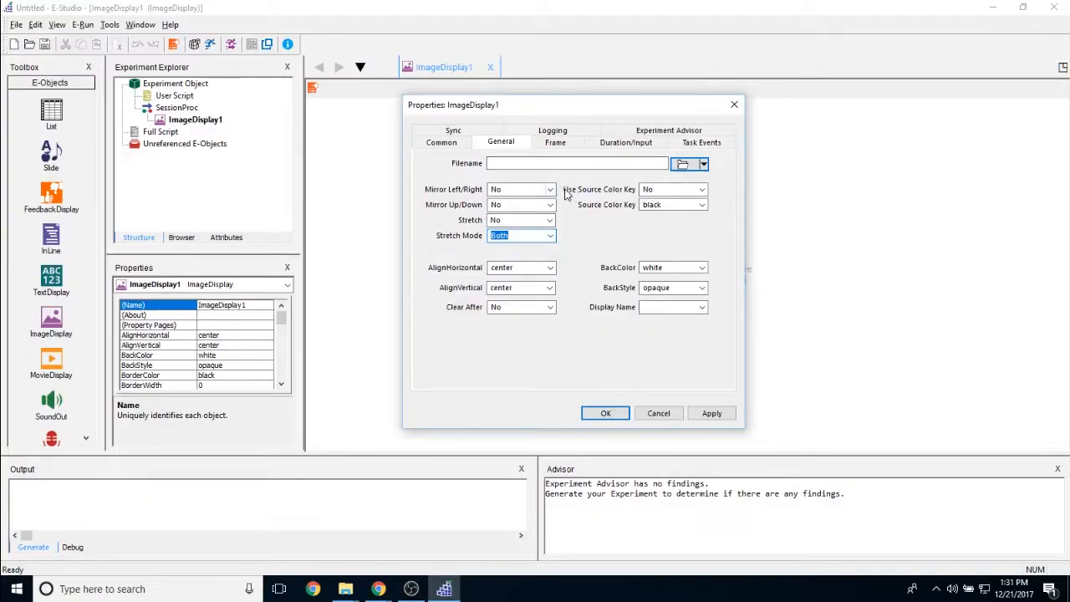
Set Use Source Color Key to Yes and the Source Color Key to purple
{"action": "left_click", "coordinate": [681, 190]}
{"action": "left_click", "coordinate": [687, 211]}
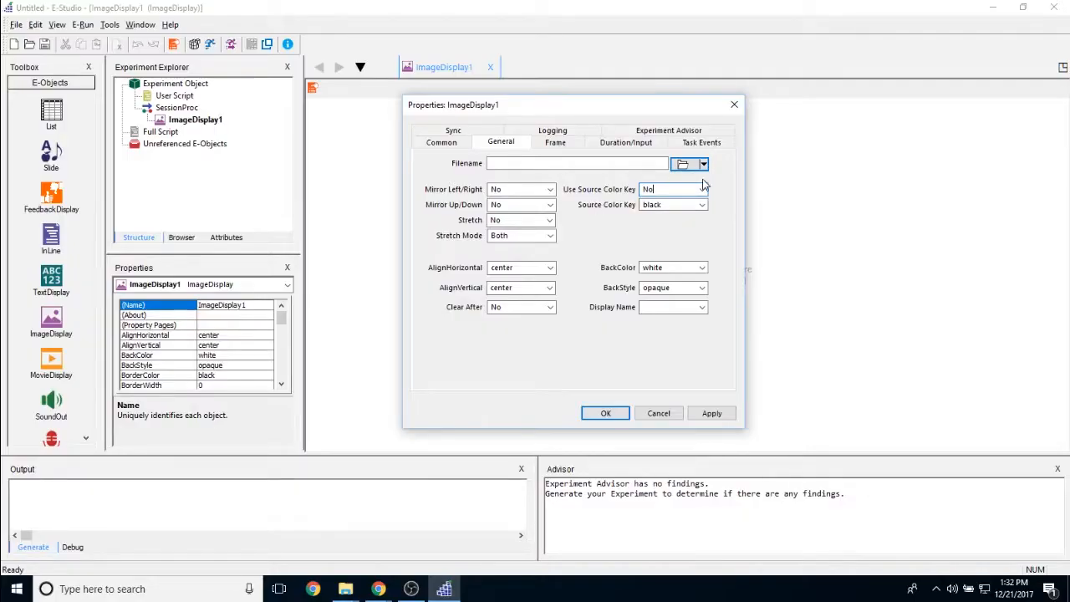
{"action": "left_click", "coordinate": [702, 189]}
{"action": "left_click", "coordinate": [695, 203]}
{"action": "left_click", "coordinate": [702, 205]}
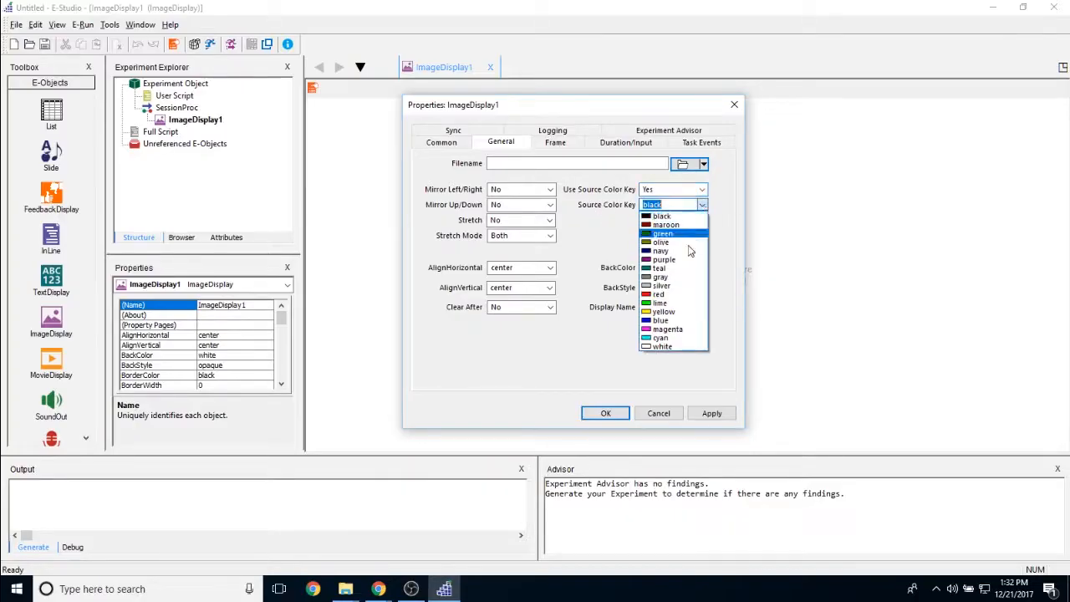
{"action": "left_click", "coordinate": [666, 260]}
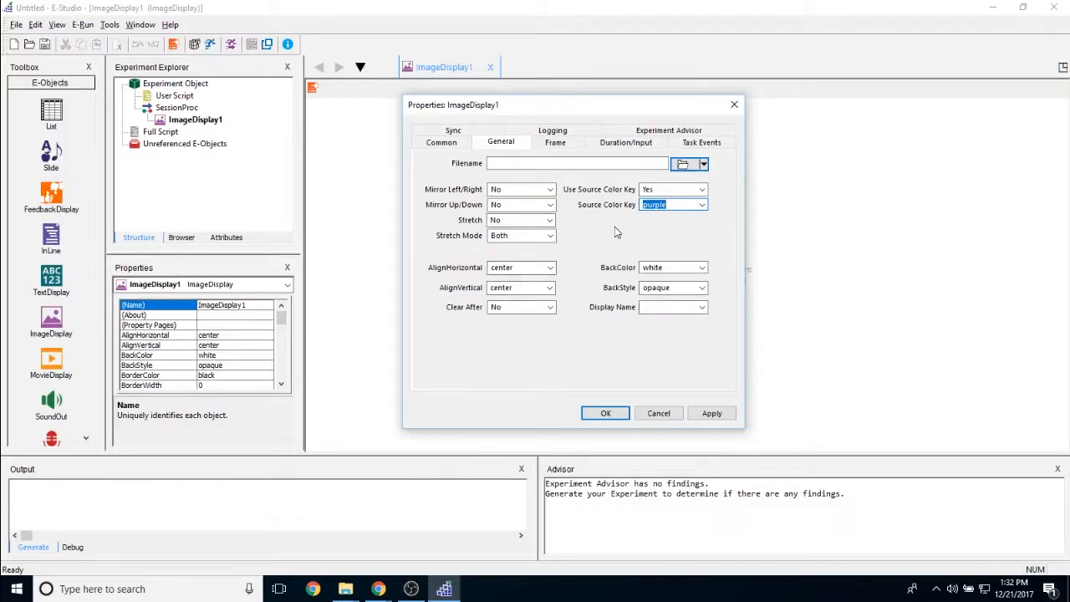
Examine the choices for the image's horizontal alignment, vertical alignment and Clear After settings
{"action": "left_click", "coordinate": [551, 268]}
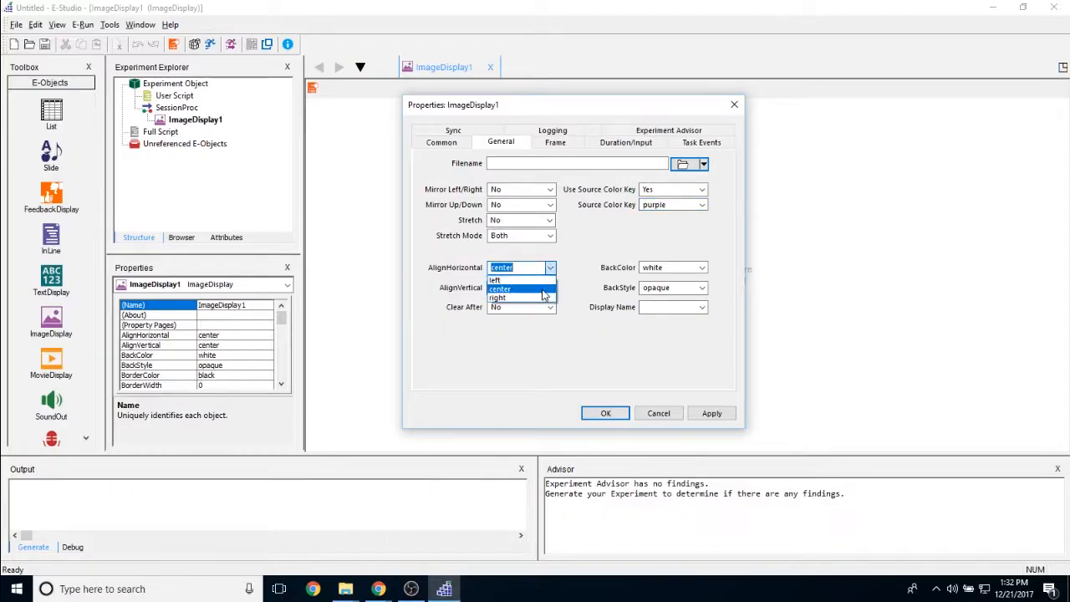
{"action": "left_click", "coordinate": [543, 291]}
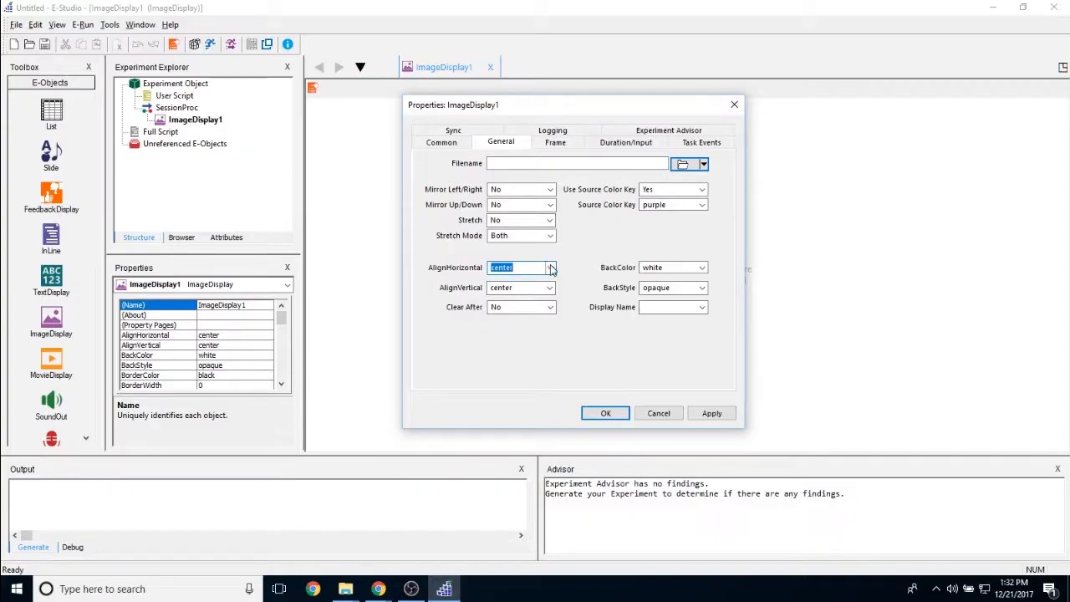
{"action": "left_click", "coordinate": [550, 267]}
{"action": "left_click", "coordinate": [540, 290]}
{"action": "left_click", "coordinate": [543, 288]}
{"action": "left_click", "coordinate": [564, 309]}
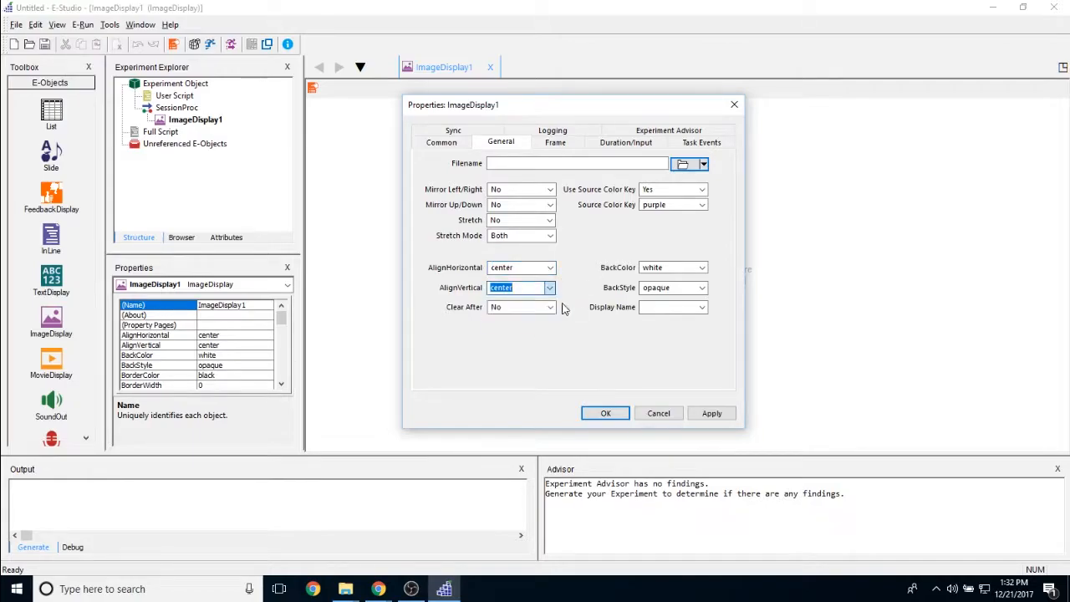
{"action": "left_click", "coordinate": [550, 308]}
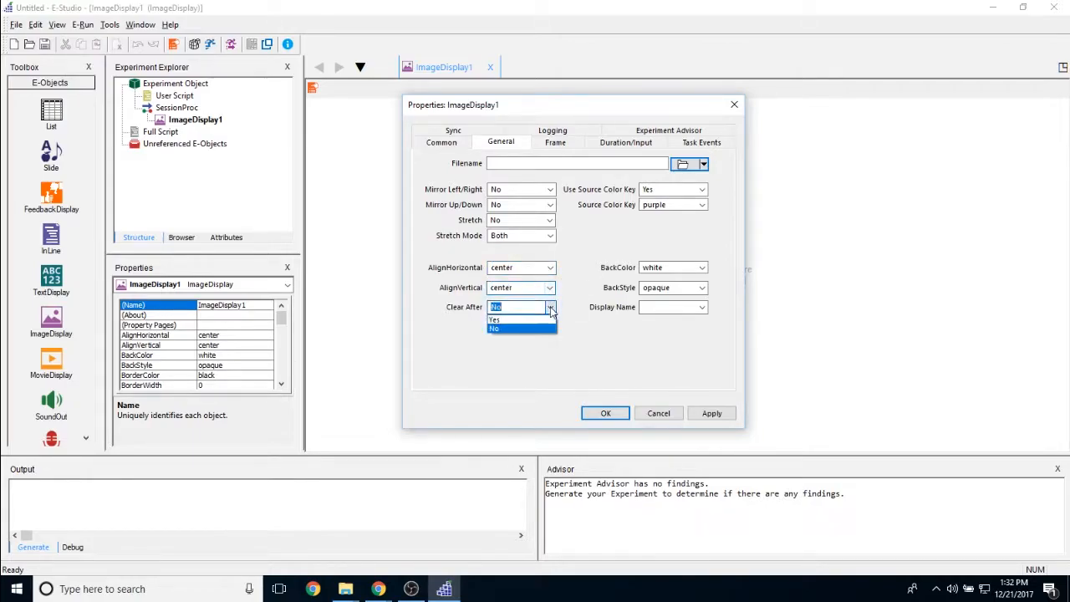
{"action": "left_click", "coordinate": [539, 318]}
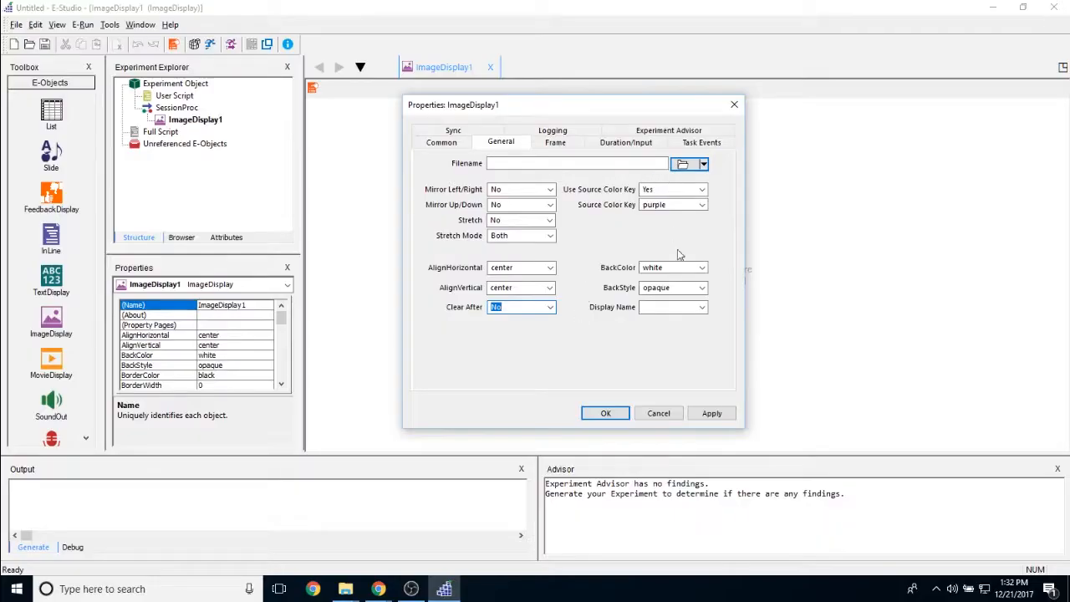
Examine the choices for the image's BackColor and BackStyle settings
{"action": "left_click", "coordinate": [704, 269]}
{"action": "left_click", "coordinate": [713, 249]}
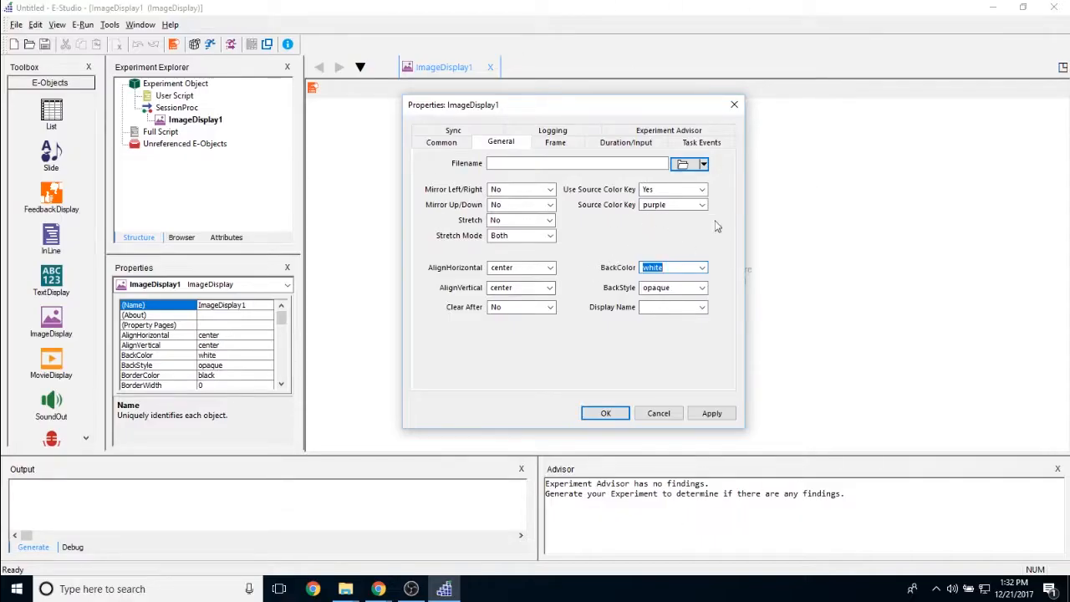
{"action": "double_click", "coordinate": [704, 289]}
{"action": "left_click", "coordinate": [704, 288]}
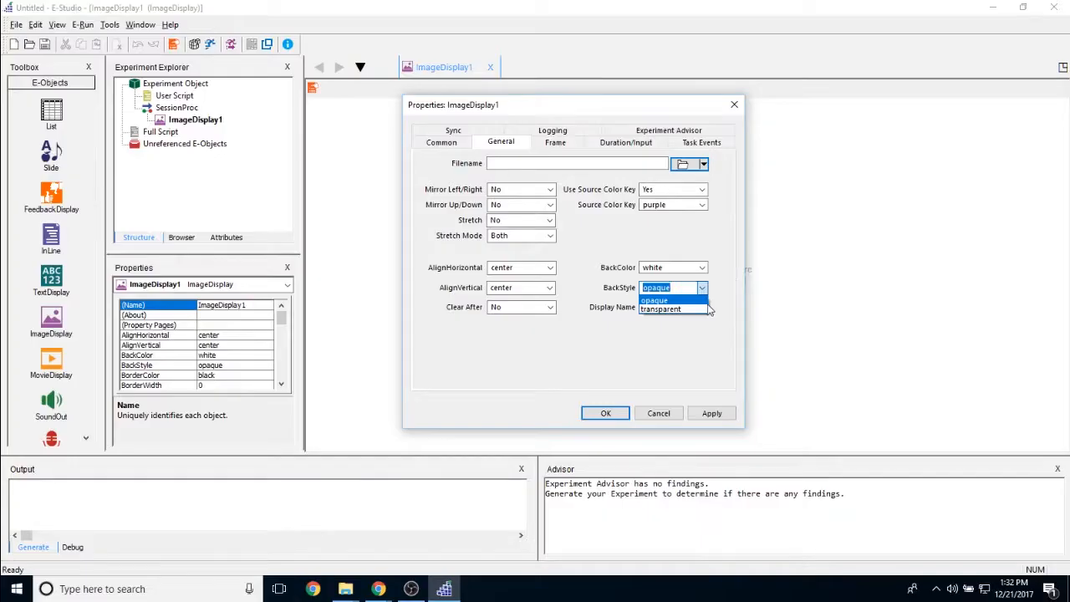
{"action": "left_click", "coordinate": [735, 304]}
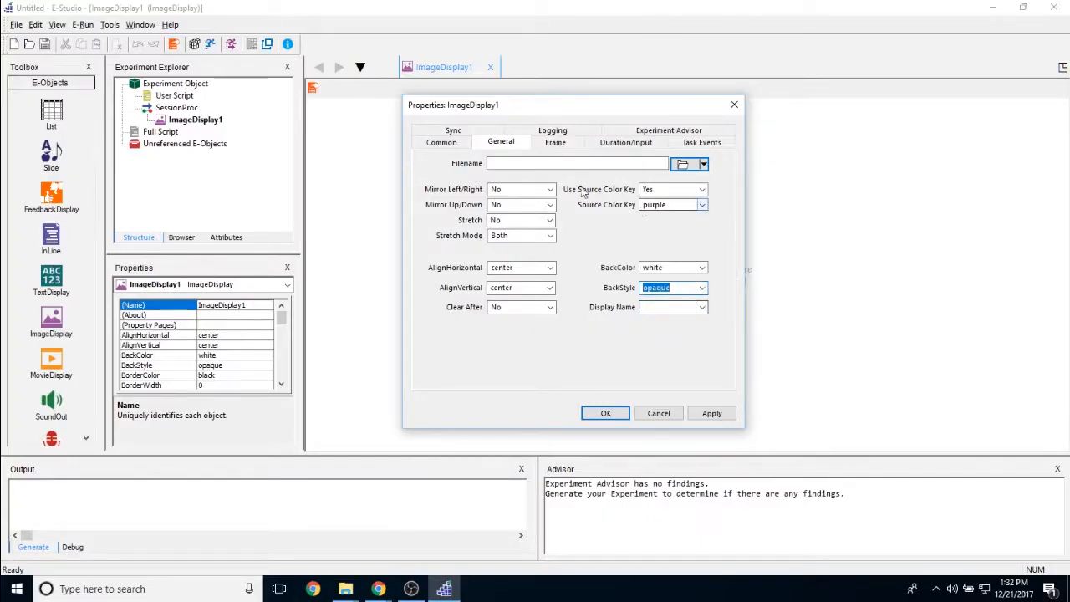
Examine the width and height choices in the ImageDisplay's frame size settings
{"action": "left_click", "coordinate": [555, 141]}
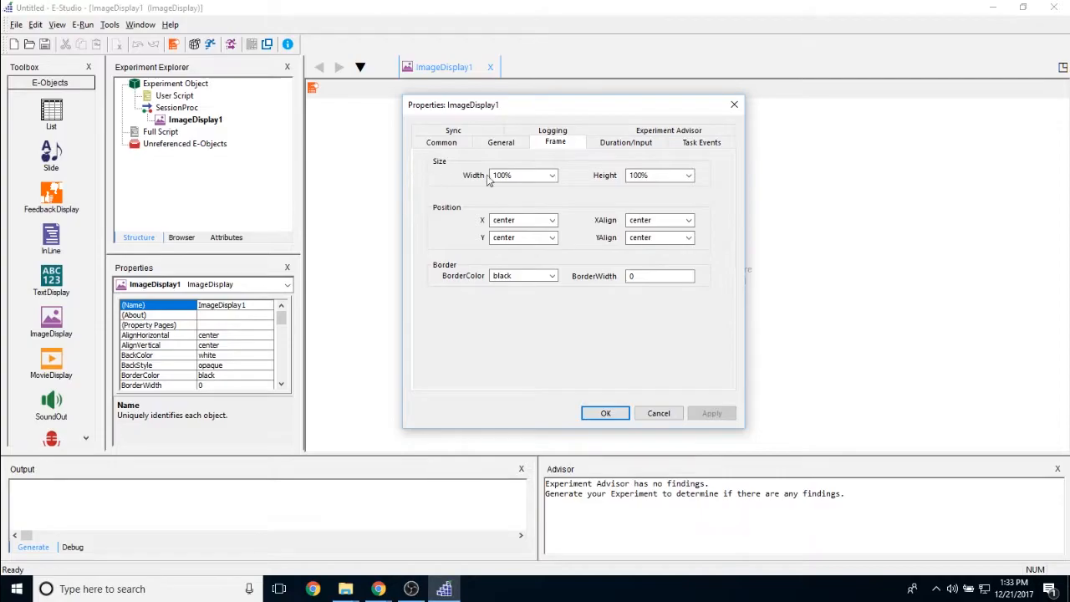
{"action": "double_click", "coordinate": [519, 174]}
{"action": "left_click", "coordinate": [525, 176]}
{"action": "left_click", "coordinate": [552, 175]}
{"action": "left_click", "coordinate": [542, 214]}
{"action": "left_click", "coordinate": [689, 174]}
{"action": "left_click", "coordinate": [605, 189]}
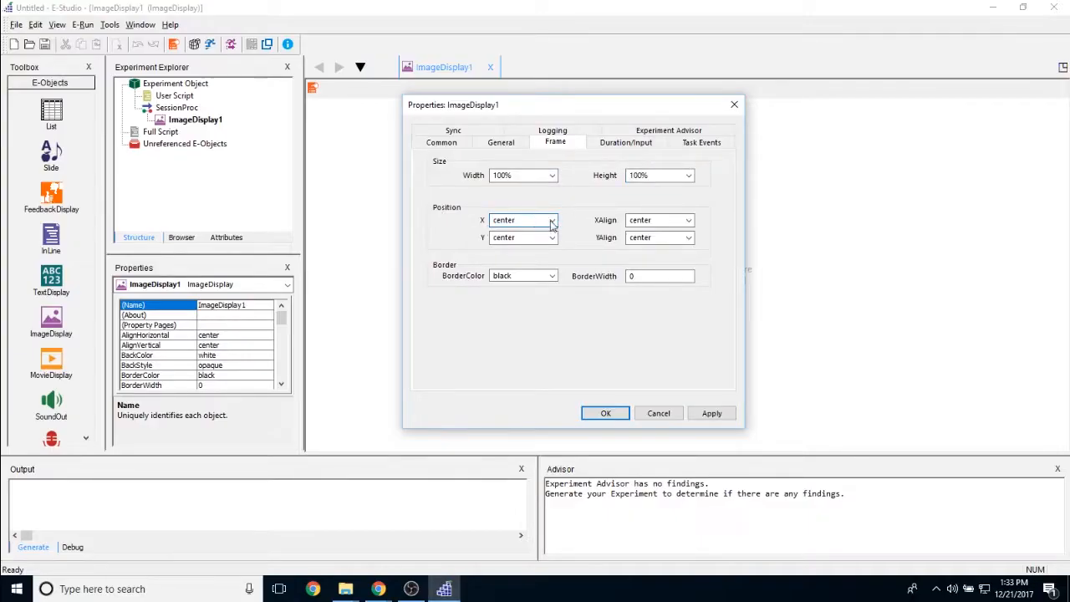
Examine the X and Y position choices for the ImageDisplay's frame
{"action": "left_click", "coordinate": [553, 224]}
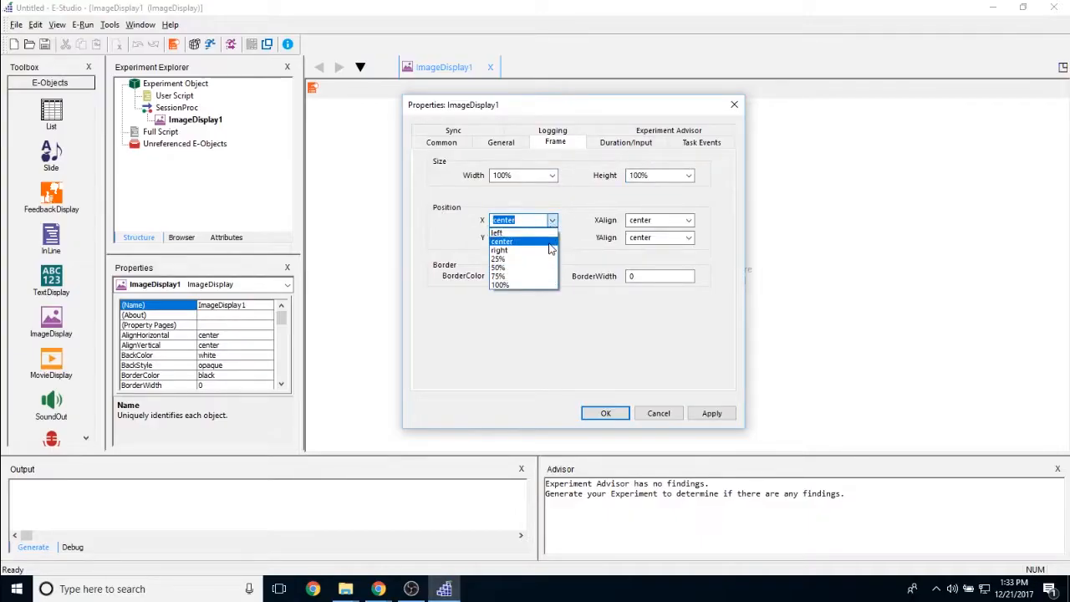
{"action": "left_click", "coordinate": [549, 243]}
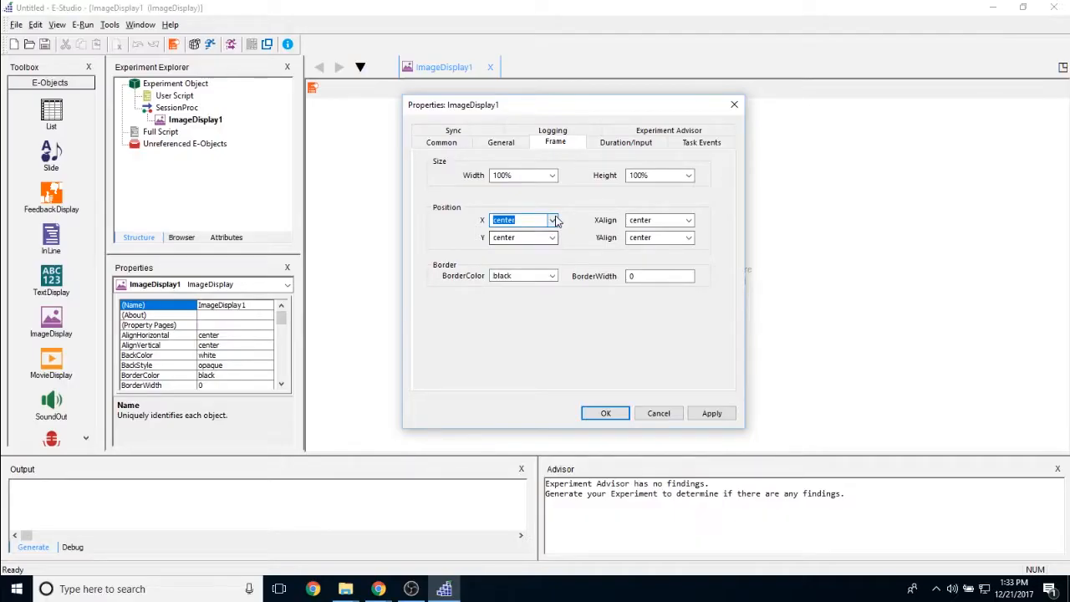
{"action": "left_click", "coordinate": [553, 220]}
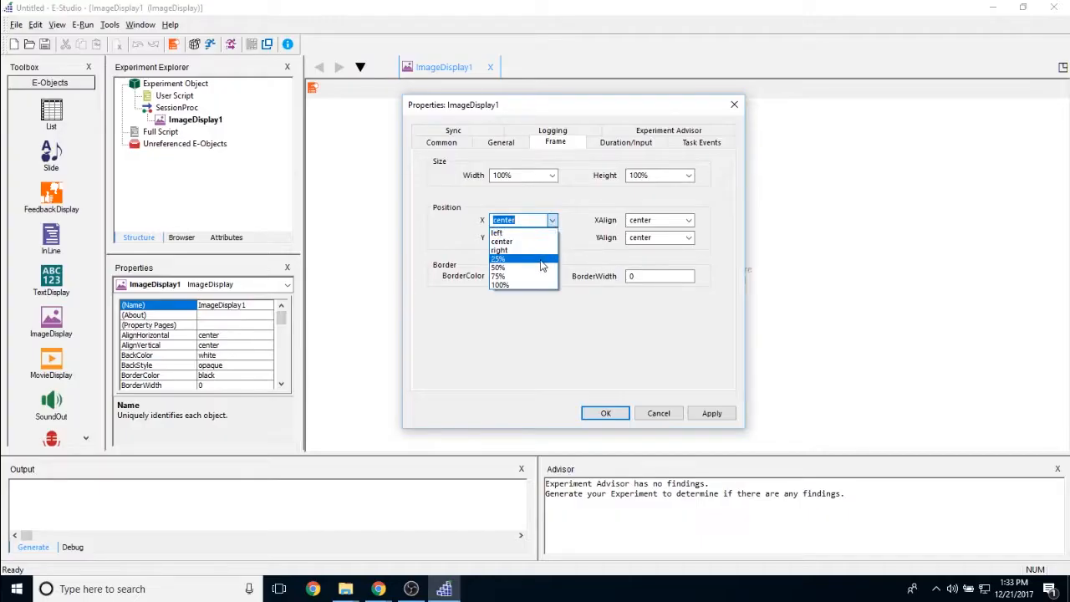
{"action": "left_click", "coordinate": [564, 240]}
{"action": "left_click", "coordinate": [519, 221]}
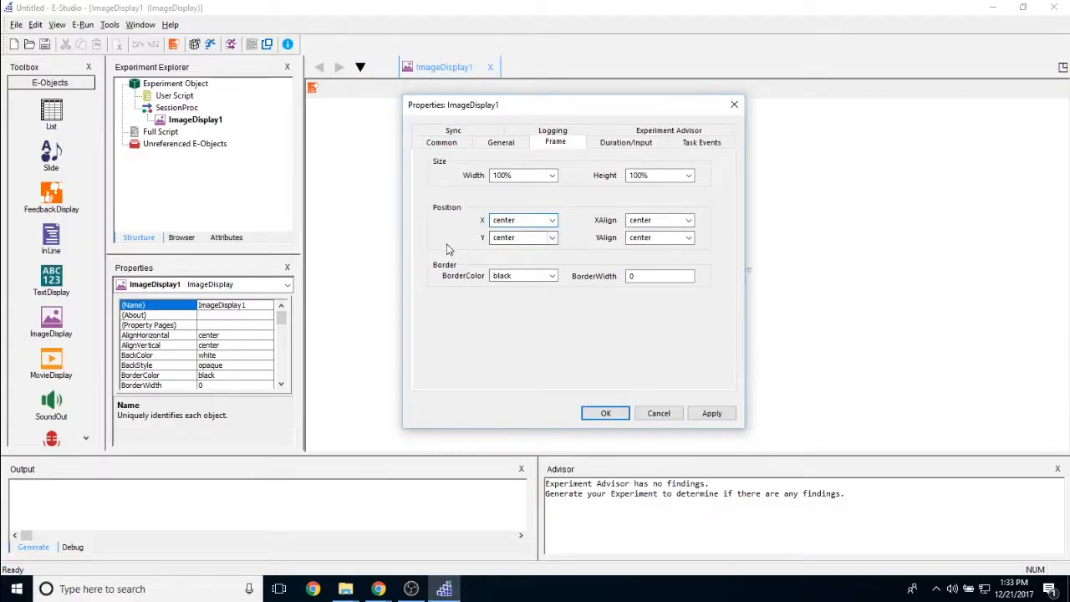
{"action": "left_click", "coordinate": [552, 238]}
{"action": "left_click", "coordinate": [585, 255]}
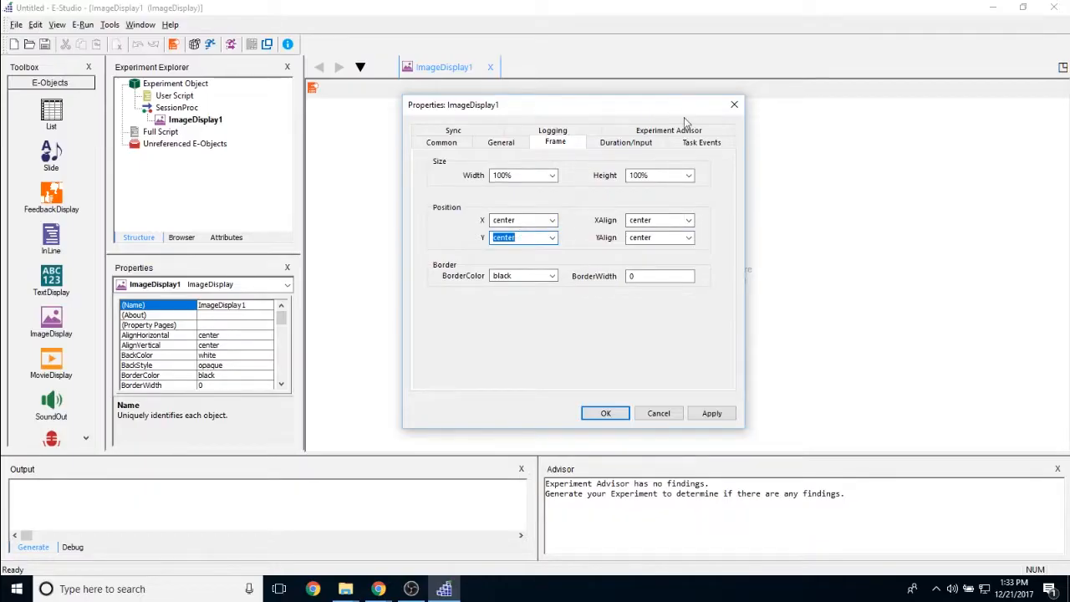
{"action": "left_click", "coordinate": [541, 238]}
Set the frame's XAlign to left and YAlign to top
{"action": "left_click", "coordinate": [688, 220]}
{"action": "left_click", "coordinate": [682, 233]}
{"action": "left_click", "coordinate": [689, 237]}
{"action": "left_click", "coordinate": [661, 250]}
{"action": "left_click", "coordinate": [677, 240]}
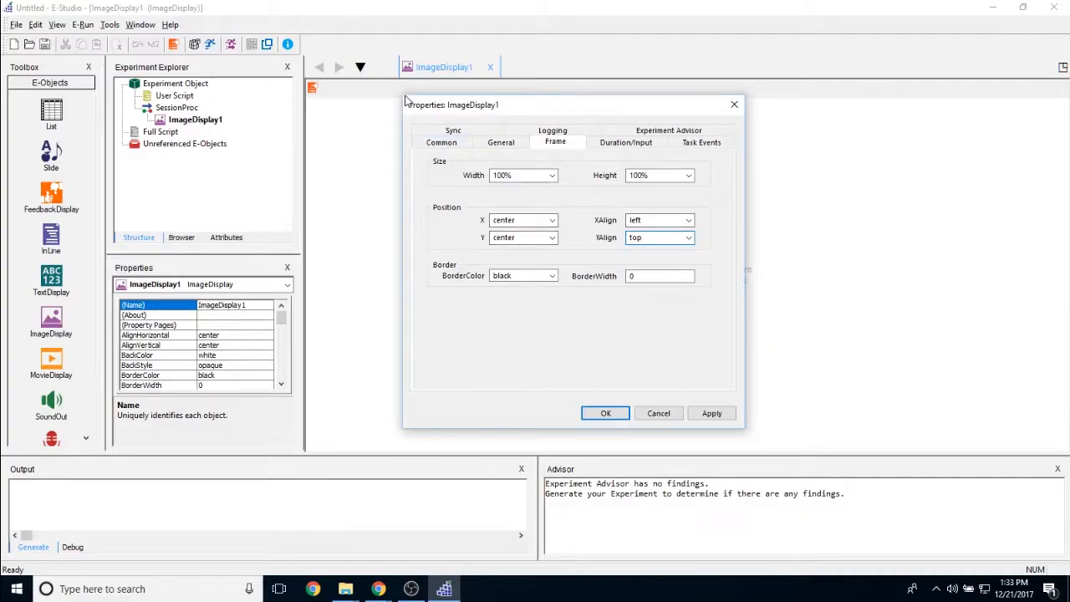
Set the frame's XAlign and YAlign back to center
{"action": "left_click", "coordinate": [689, 219]}
{"action": "left_click", "coordinate": [669, 240]}
{"action": "left_click", "coordinate": [690, 238]}
{"action": "left_click", "coordinate": [669, 258]}
Examine the frame's border color and border width settings
{"action": "double_click", "coordinate": [530, 274]}
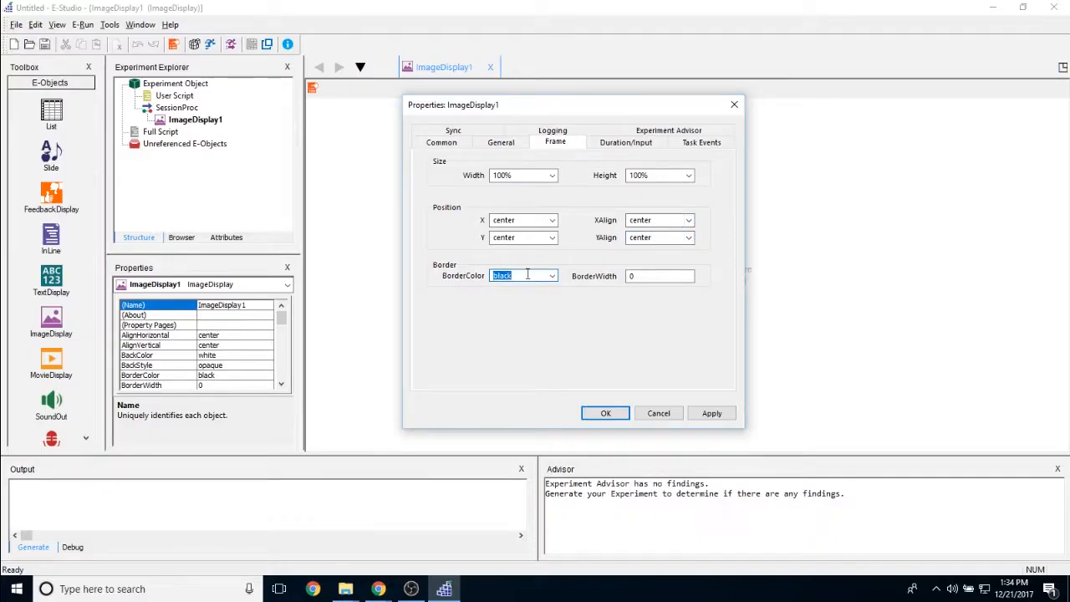
{"action": "left_click", "coordinate": [657, 278]}
{"action": "left_click", "coordinate": [644, 275]}
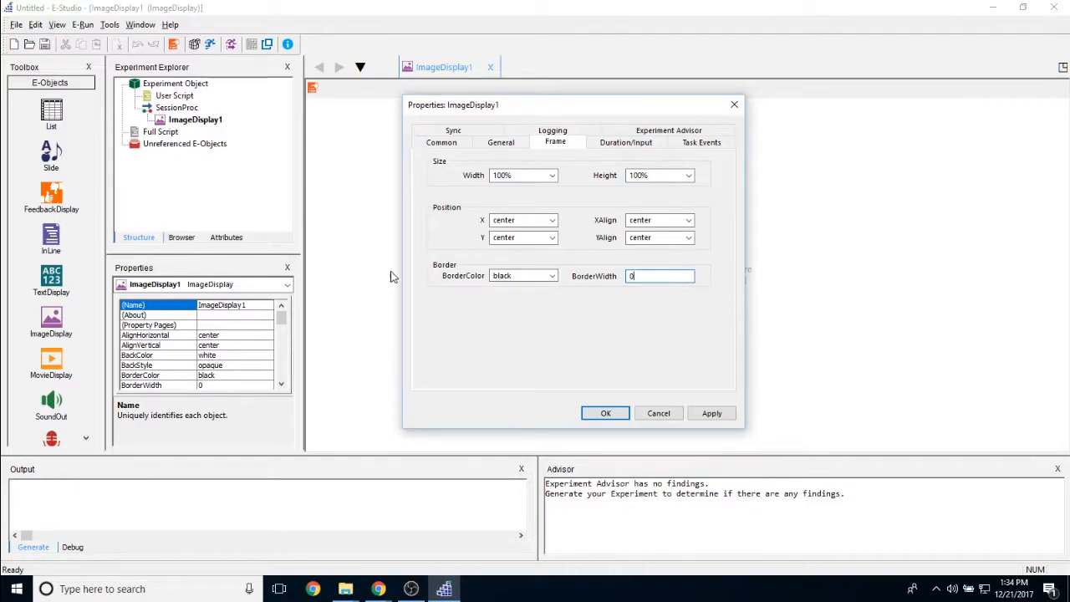
Examine the ImageDisplay's duration choices and its data logging options
{"action": "left_click", "coordinate": [637, 145]}
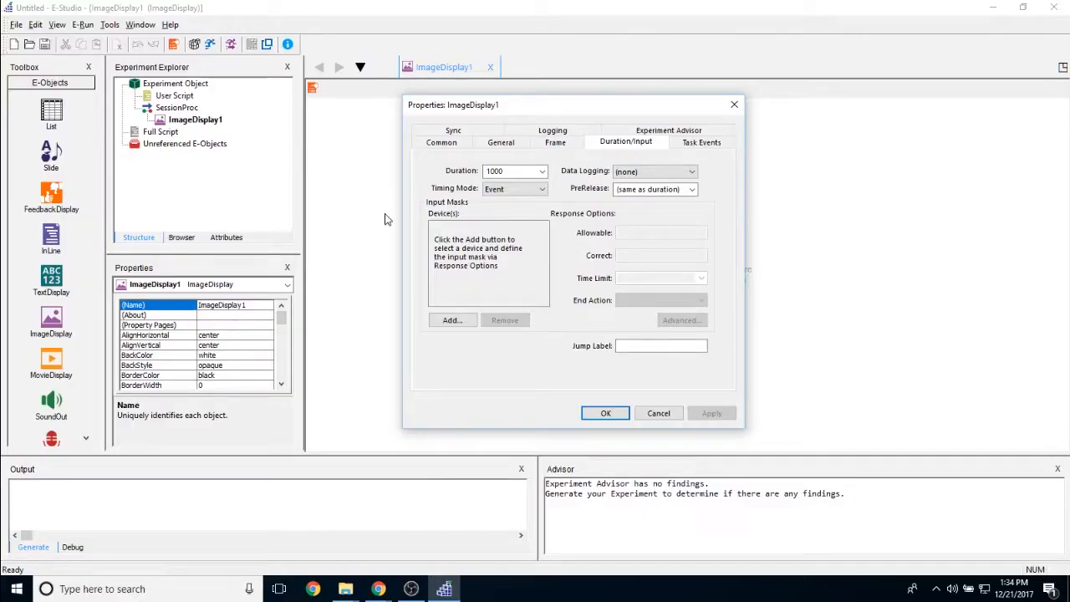
{"action": "double_click", "coordinate": [496, 170]}
{"action": "left_click", "coordinate": [542, 172]}
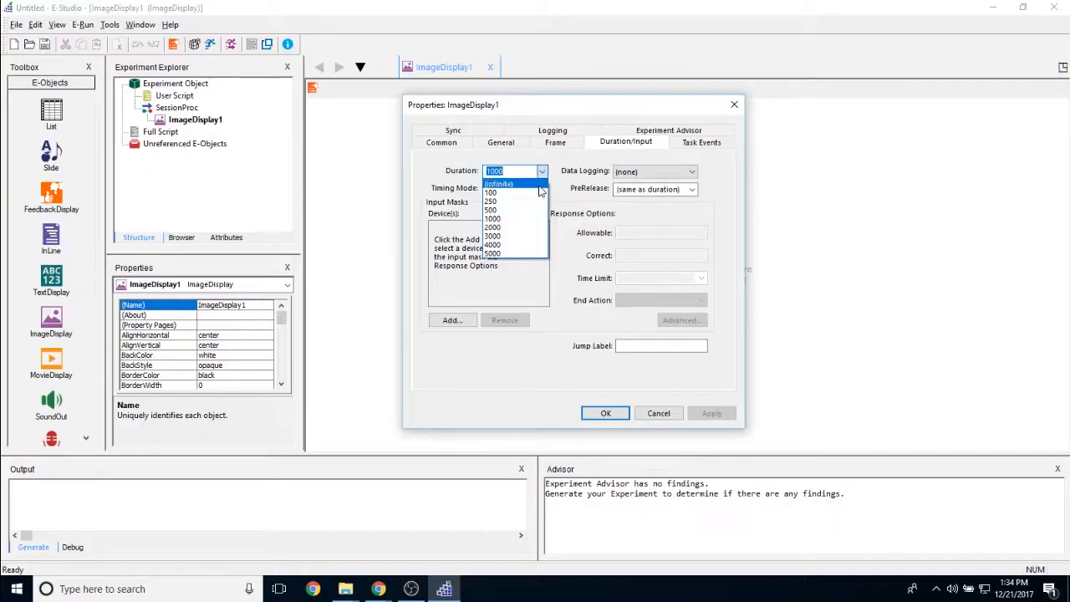
{"action": "left_click", "coordinate": [522, 172]}
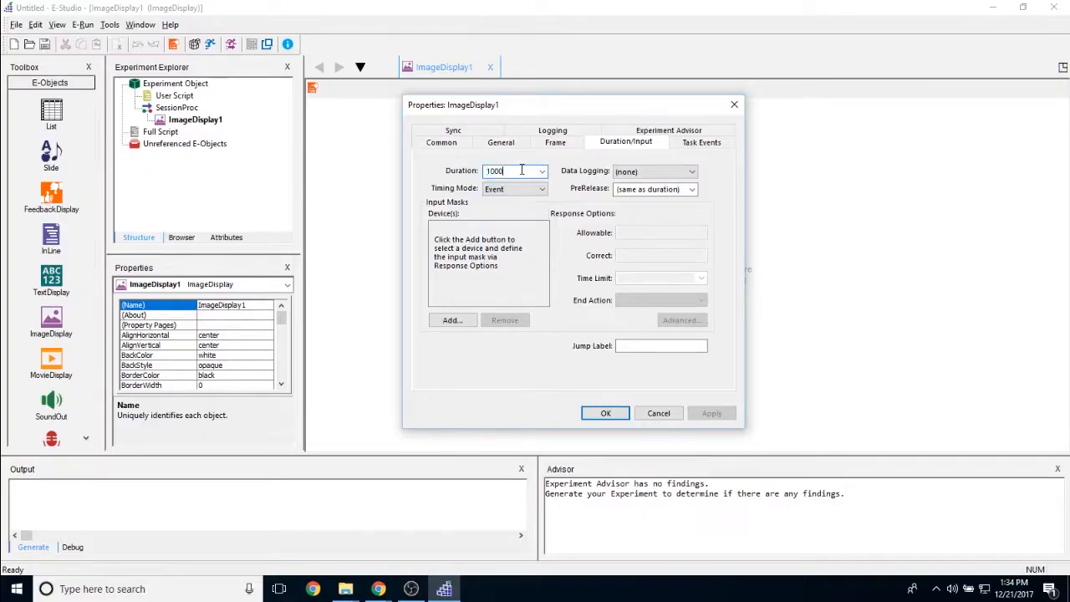
{"action": "left_click", "coordinate": [623, 172]}
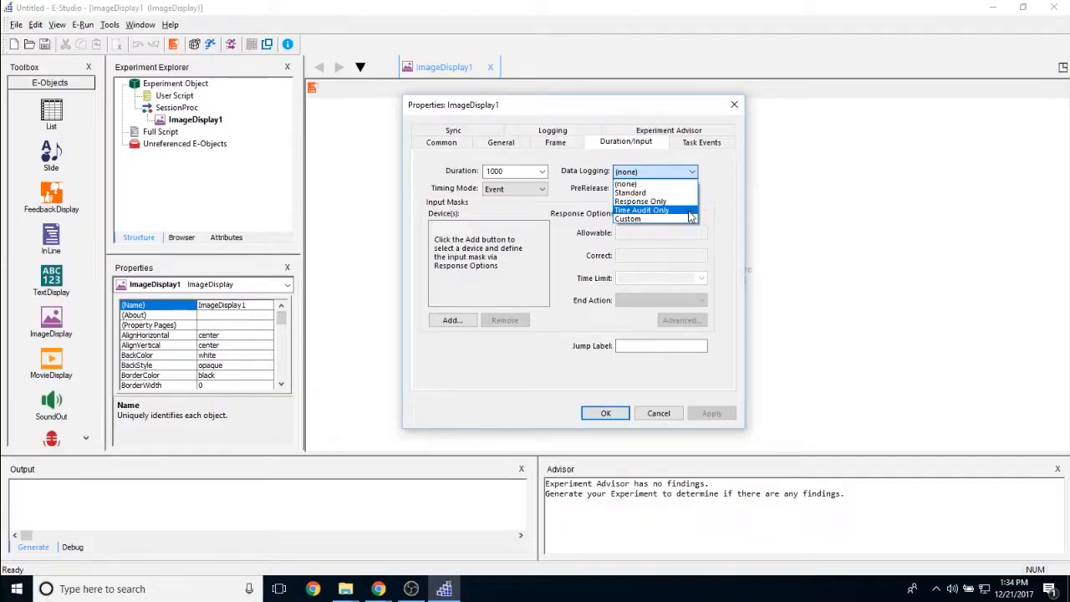
{"action": "left_click", "coordinate": [716, 191]}
Examine the ImageDisplay's timing mode choices and its PreRelease setting
{"action": "left_click", "coordinate": [503, 192]}
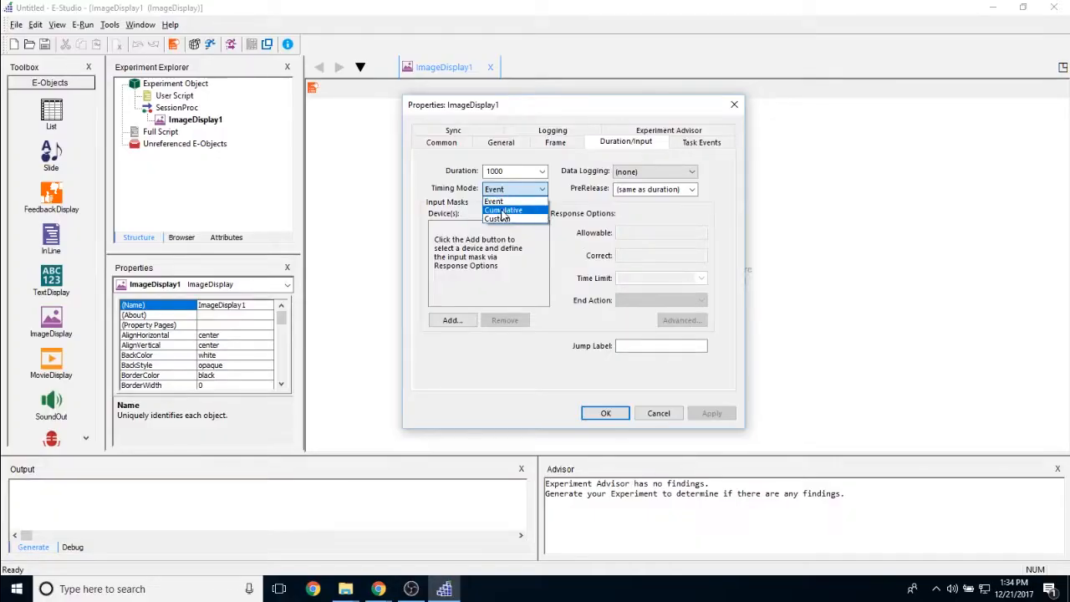
{"action": "left_click", "coordinate": [560, 208]}
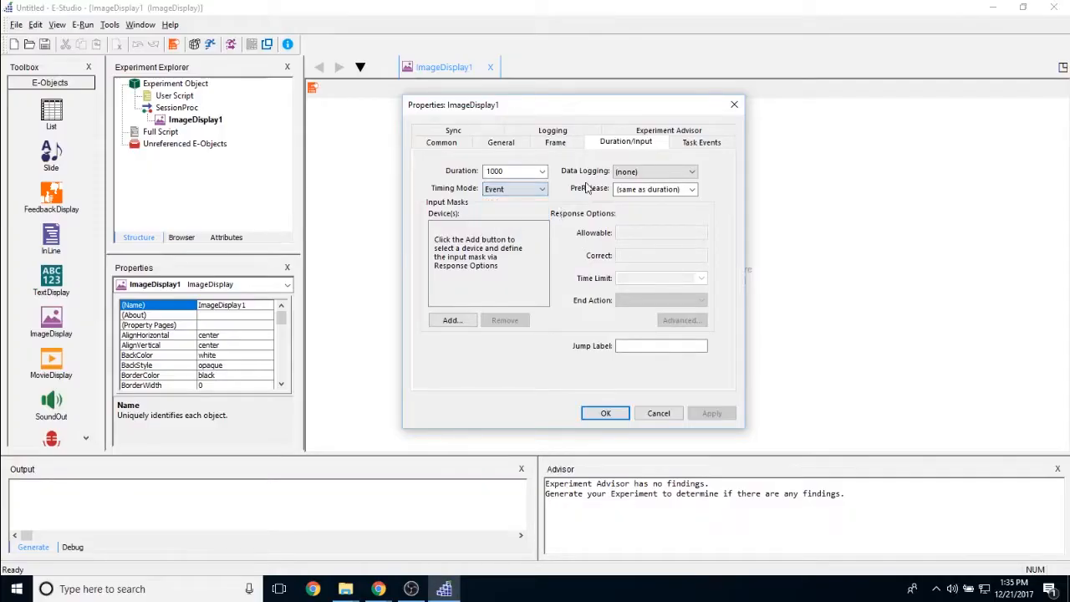
{"action": "left_click", "coordinate": [671, 190]}
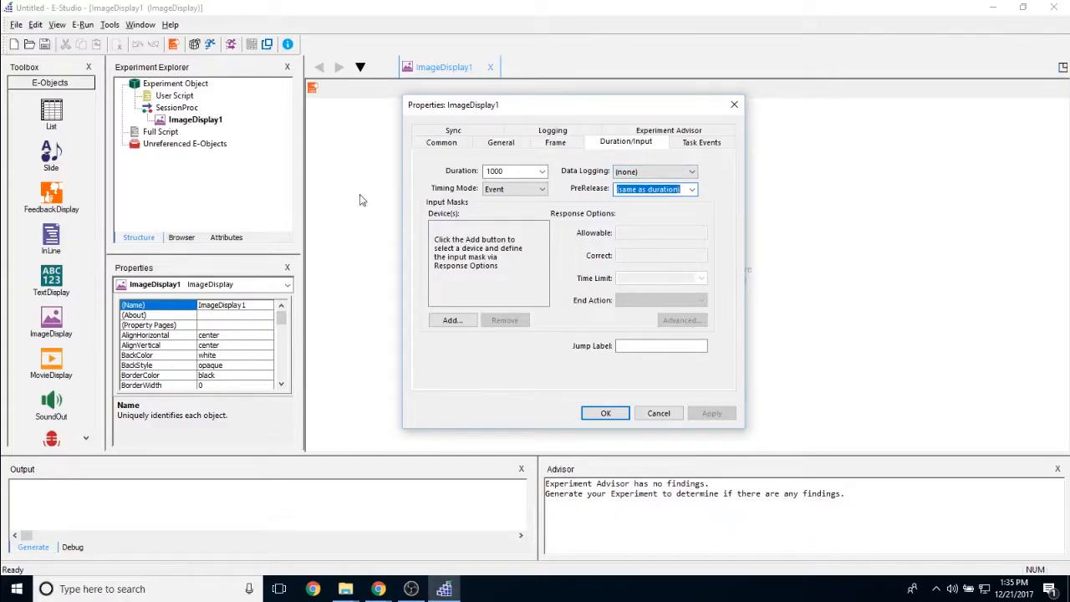
{"action": "left_click", "coordinate": [668, 189]}
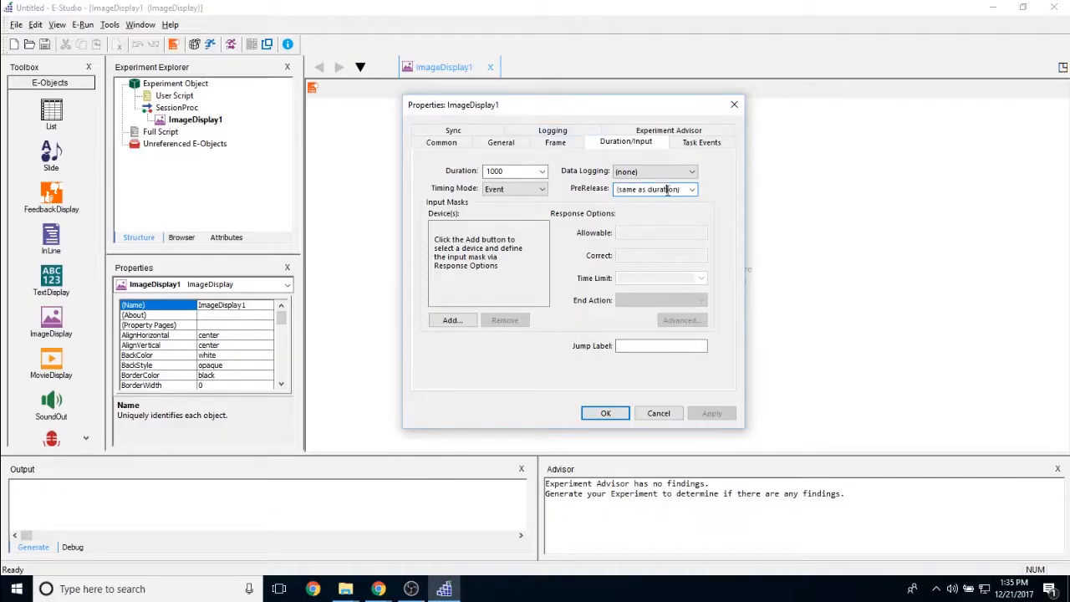
Add the Keyboard as an input device for the ImageDisplay
{"action": "left_click", "coordinate": [452, 322]}
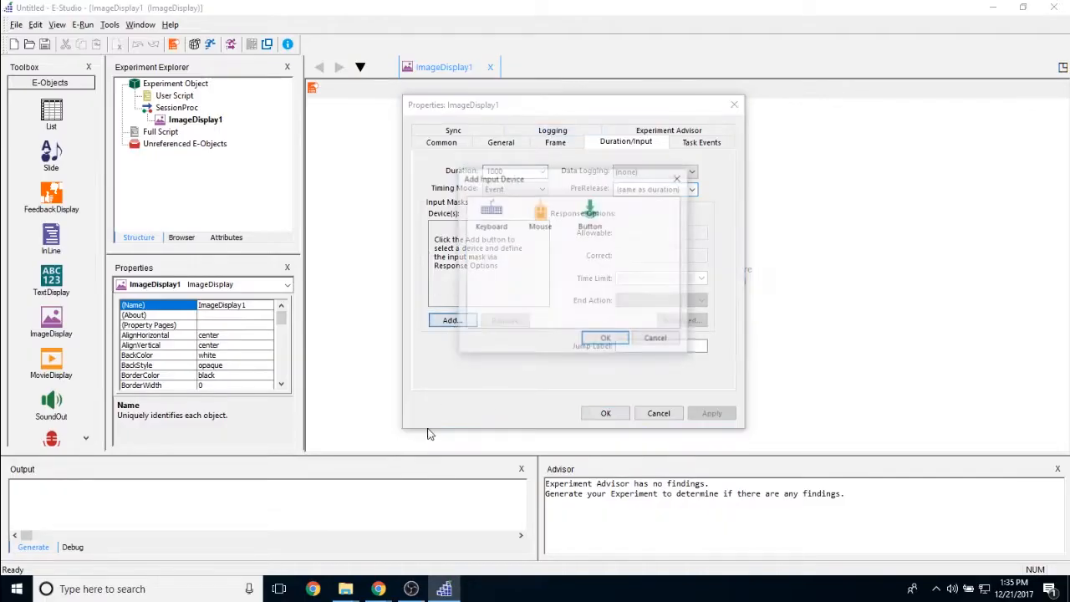
{"action": "left_click", "coordinate": [496, 219]}
{"action": "left_click", "coordinate": [541, 219]}
{"action": "left_click", "coordinate": [590, 216]}
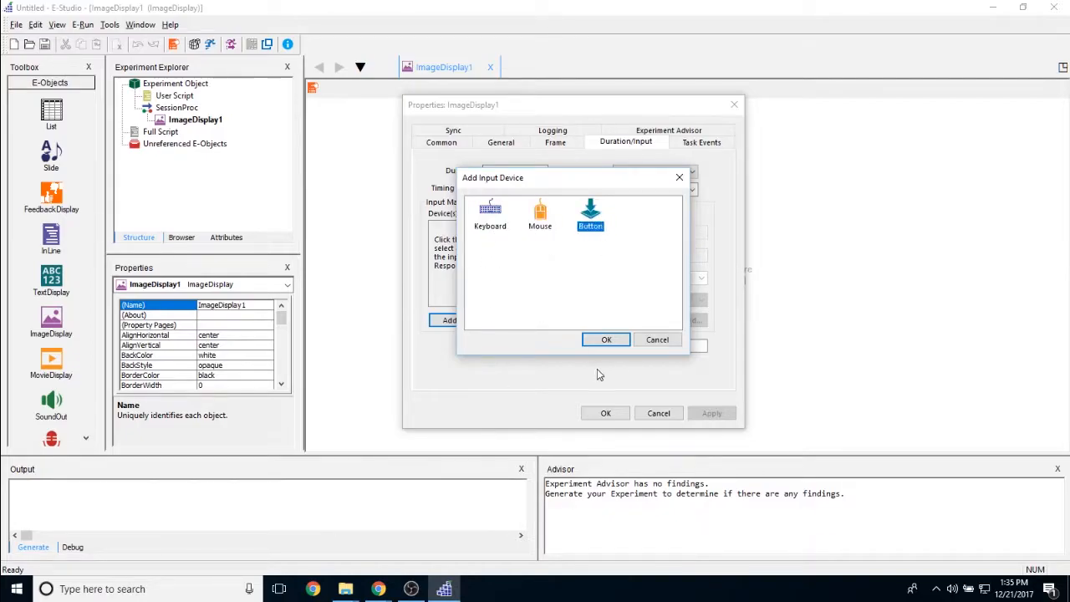
{"action": "left_click", "coordinate": [492, 214]}
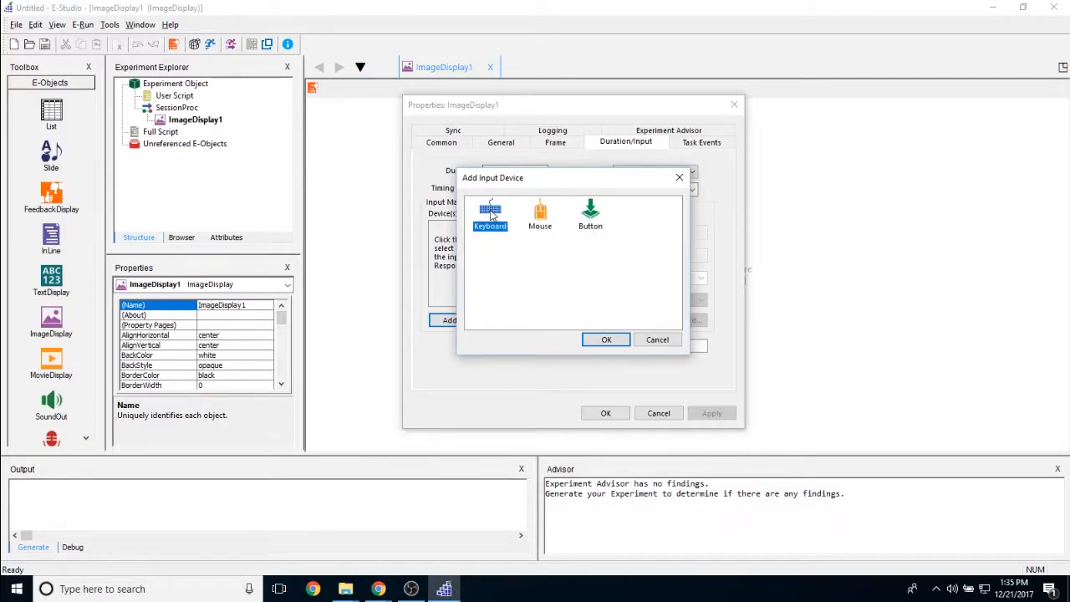
{"action": "left_click", "coordinate": [606, 340]}
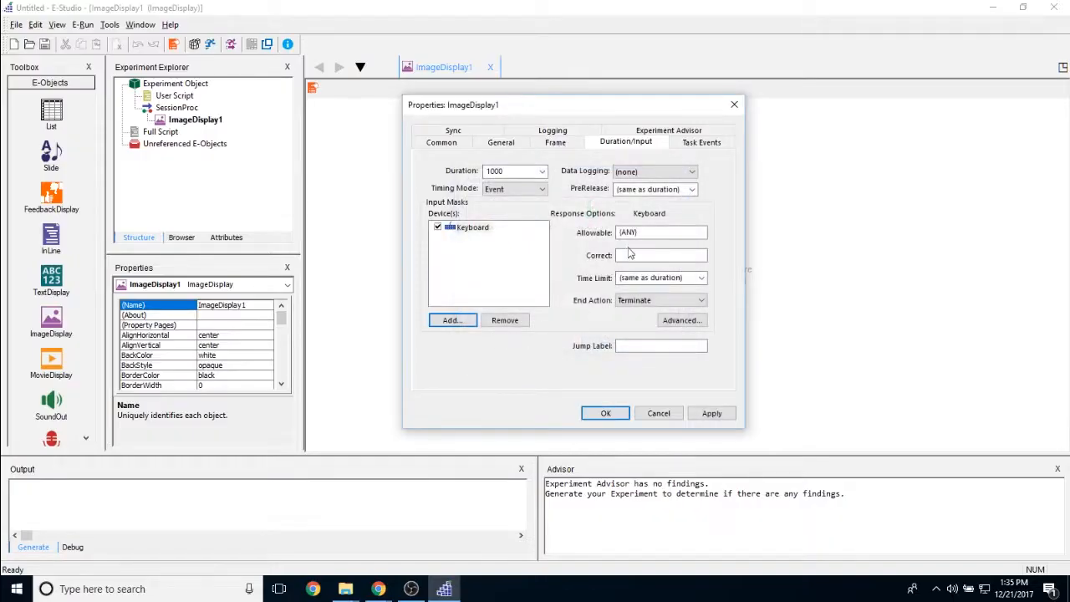
Examine the allowable and correct response settings for the Keyboard input mask
{"action": "left_click", "coordinate": [625, 233]}
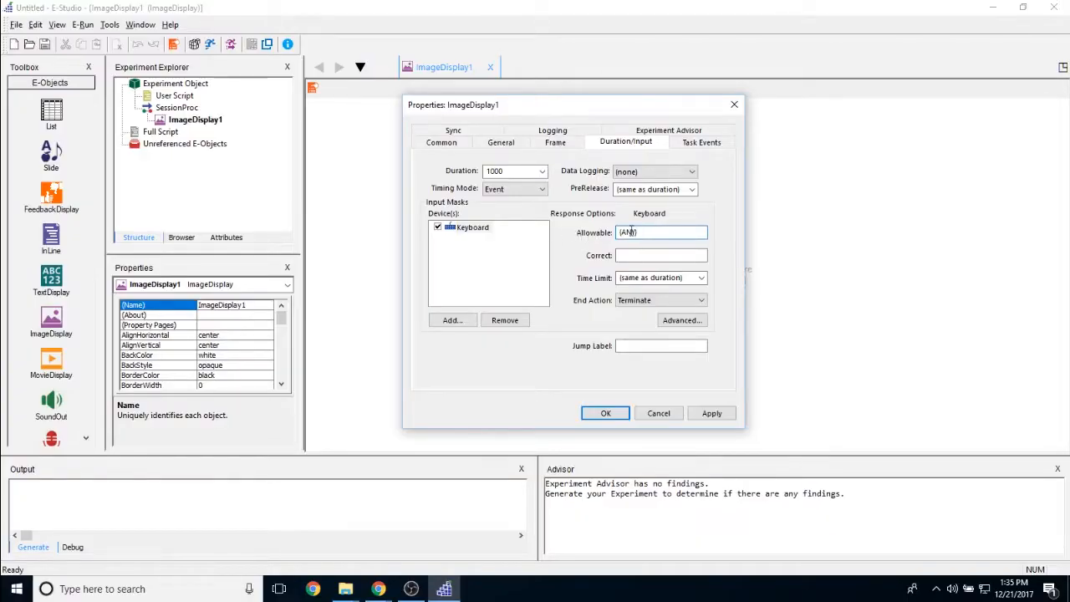
{"action": "left_click_drag", "start_coordinate": [644, 234], "coordinate": [600, 234]}
{"action": "left_click", "coordinate": [473, 227]}
{"action": "left_click", "coordinate": [677, 233]}
{"action": "left_click", "coordinate": [650, 255]}
{"action": "double_click", "coordinate": [637, 255]}
{"action": "key", "text": "BackSpace"}
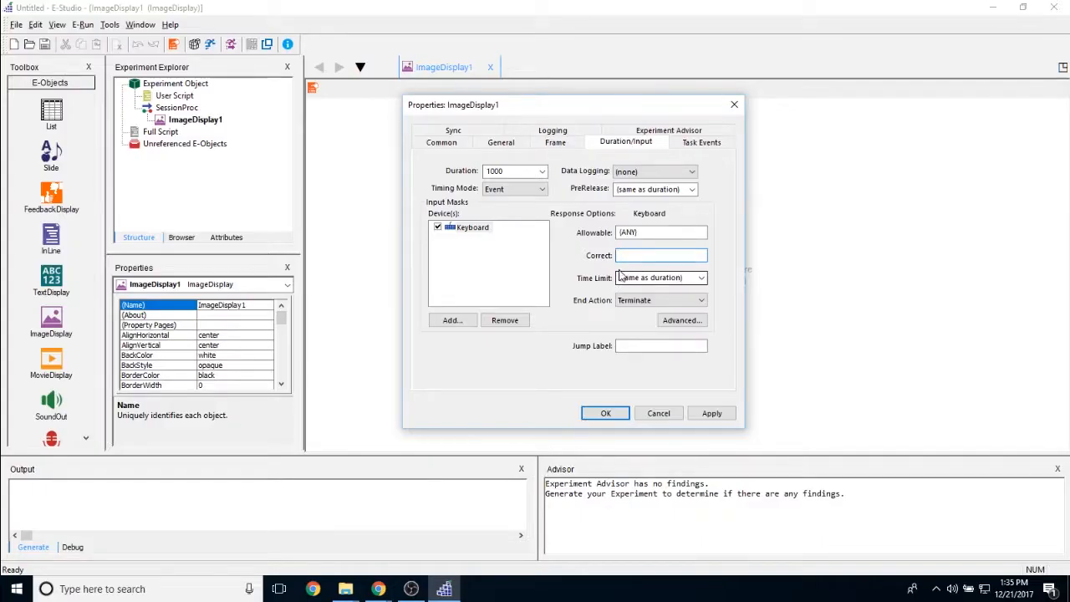
Review the duration and the Keyboard's time limit choices, keeping the limit at (same as duration)
{"action": "left_click", "coordinate": [486, 171]}
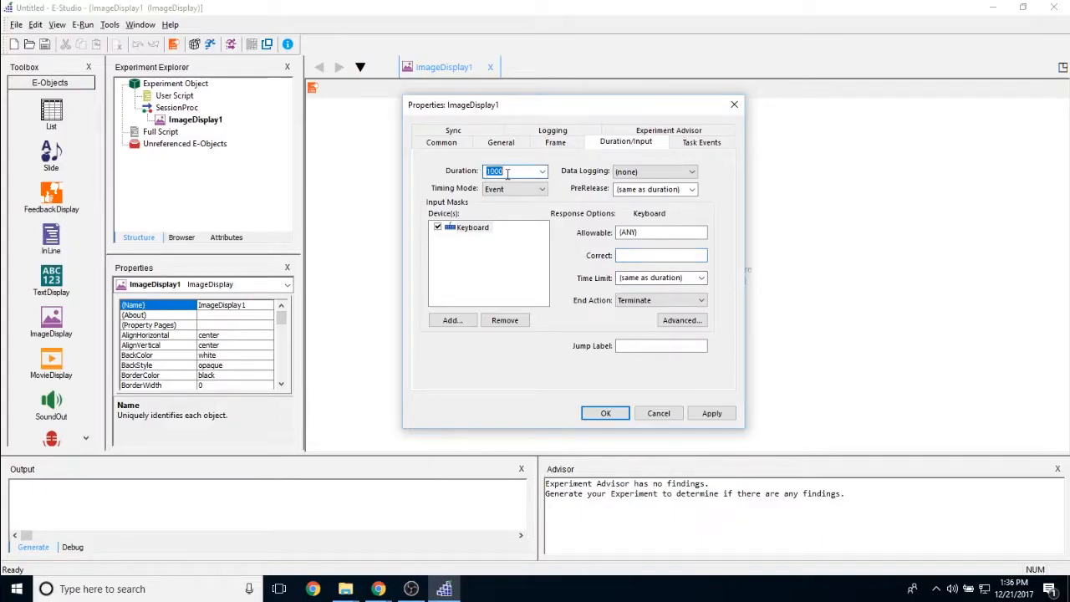
{"action": "left_click", "coordinate": [654, 279]}
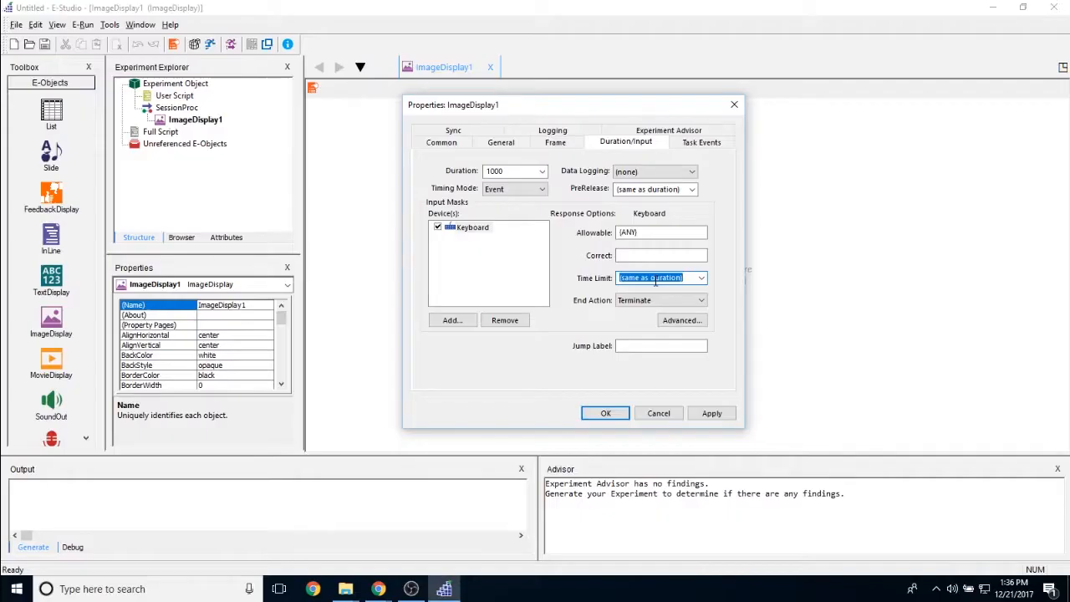
{"action": "left_click", "coordinate": [702, 279]}
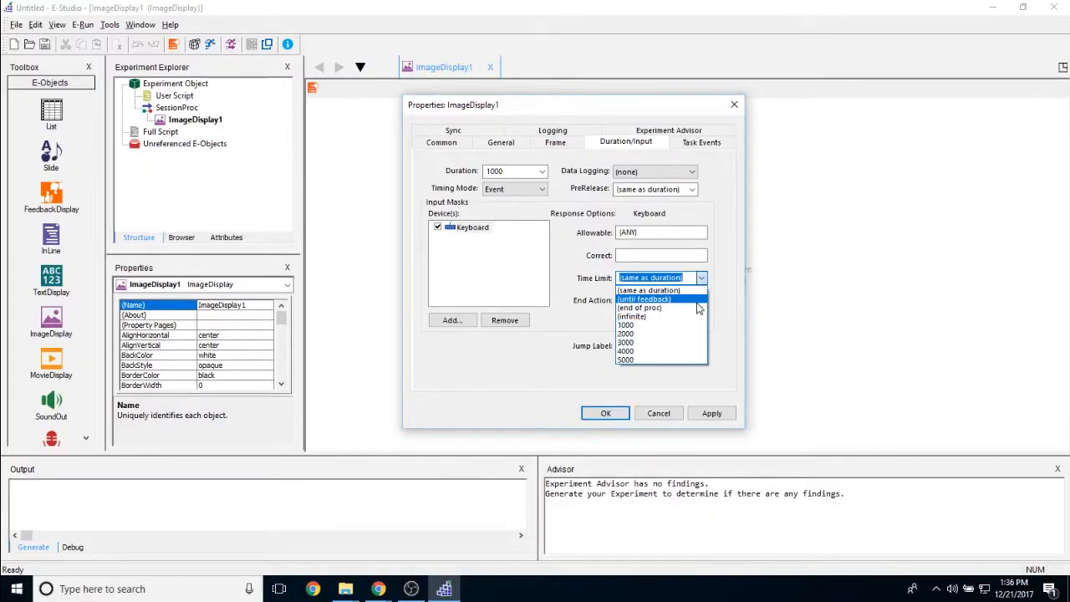
{"action": "left_click", "coordinate": [656, 290]}
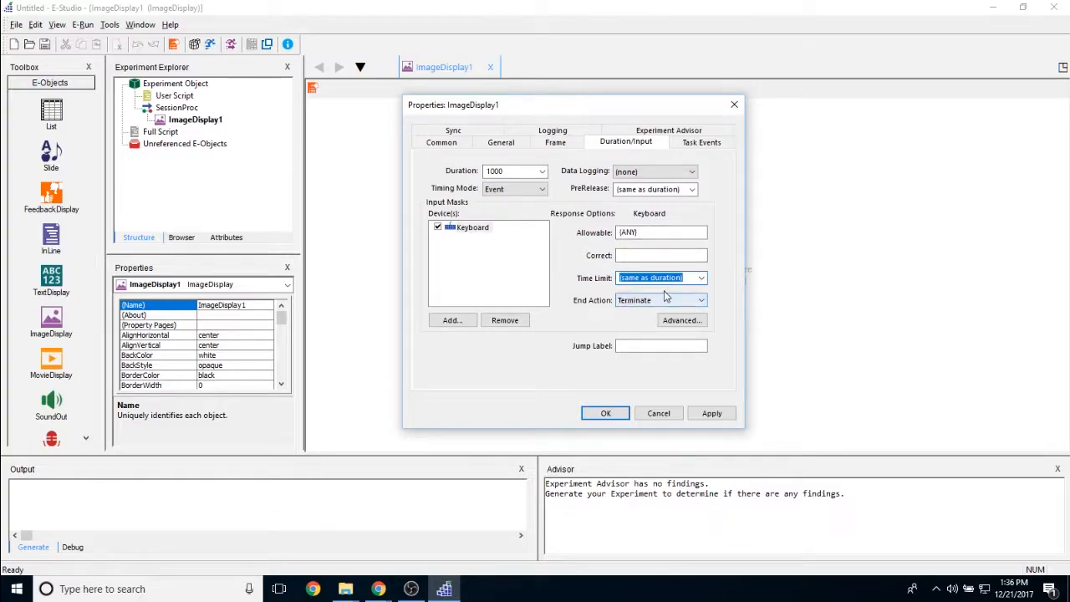
Examine the end action choices for the Keyboard response, leaving Terminate selected
{"action": "left_click", "coordinate": [652, 301]}
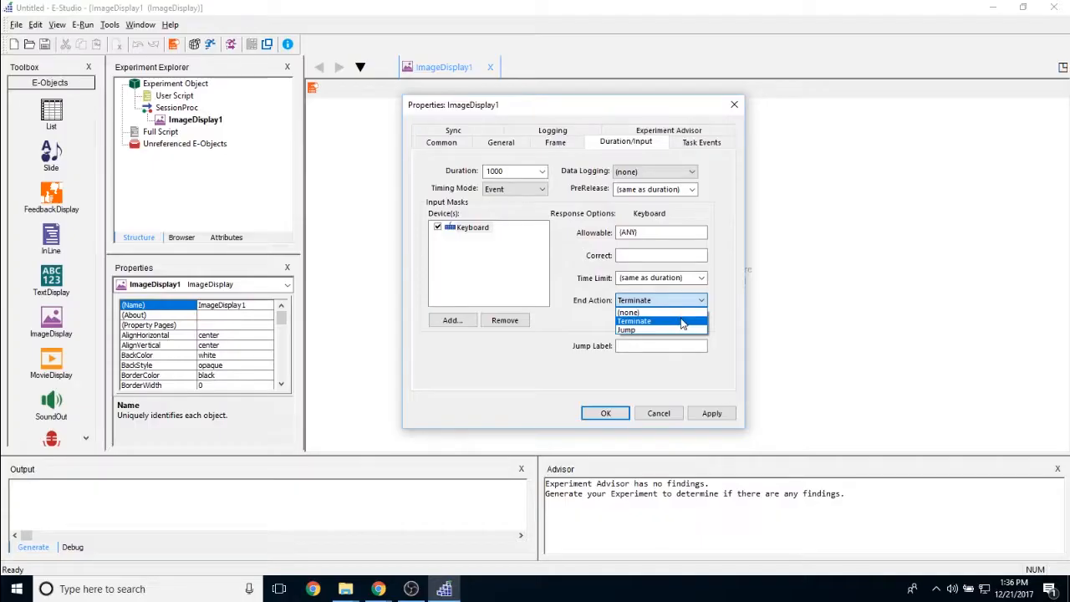
{"action": "key", "text": "Up"}
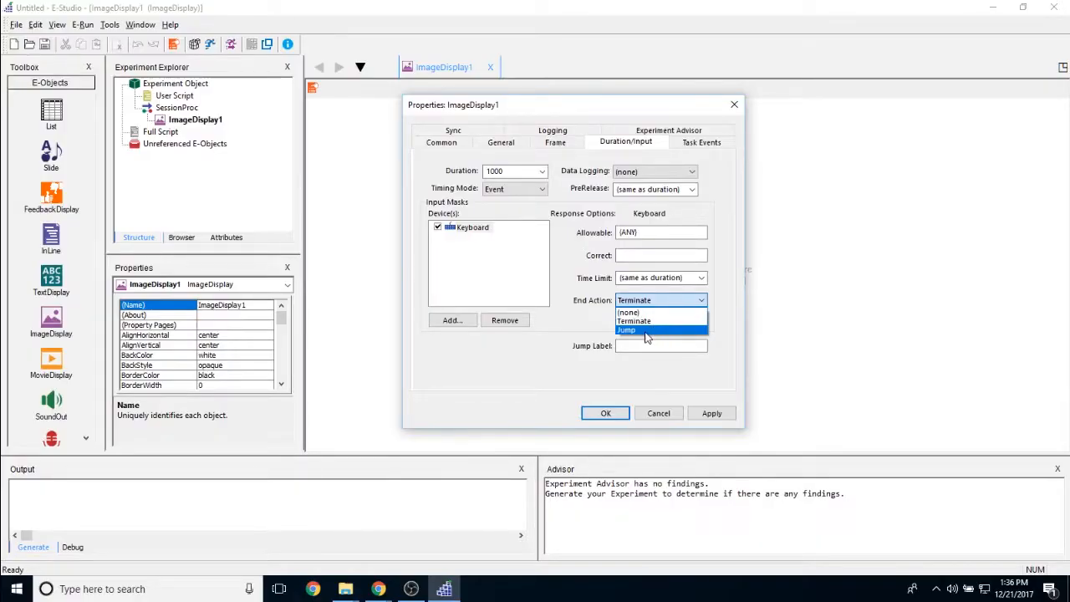
{"action": "left_click", "coordinate": [586, 339]}
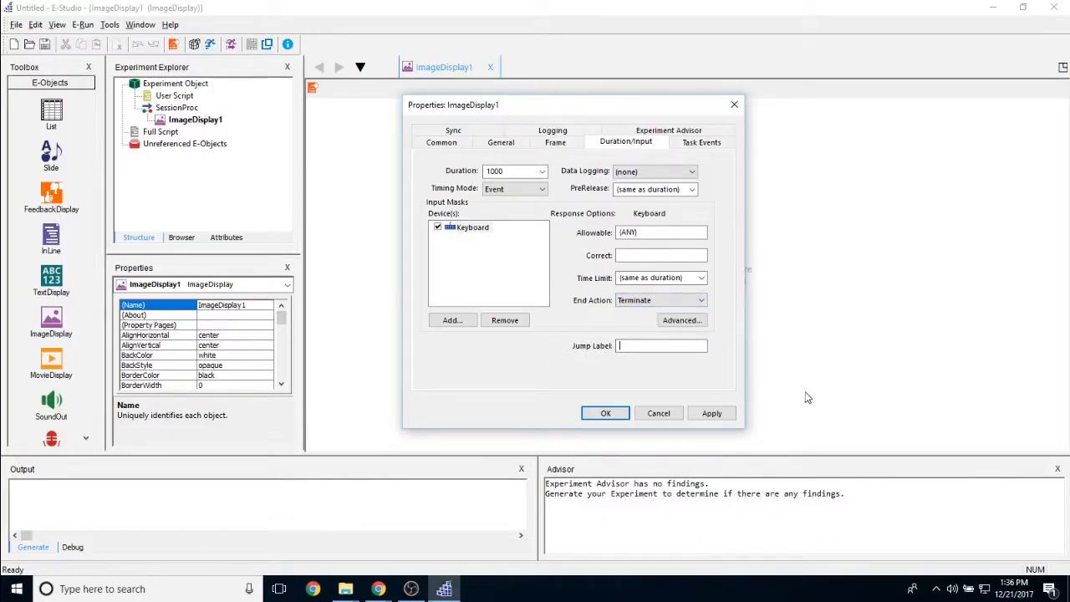
Review the available task events and add the ImageDisplay1.OnsetTime event
{"action": "left_click", "coordinate": [701, 144]}
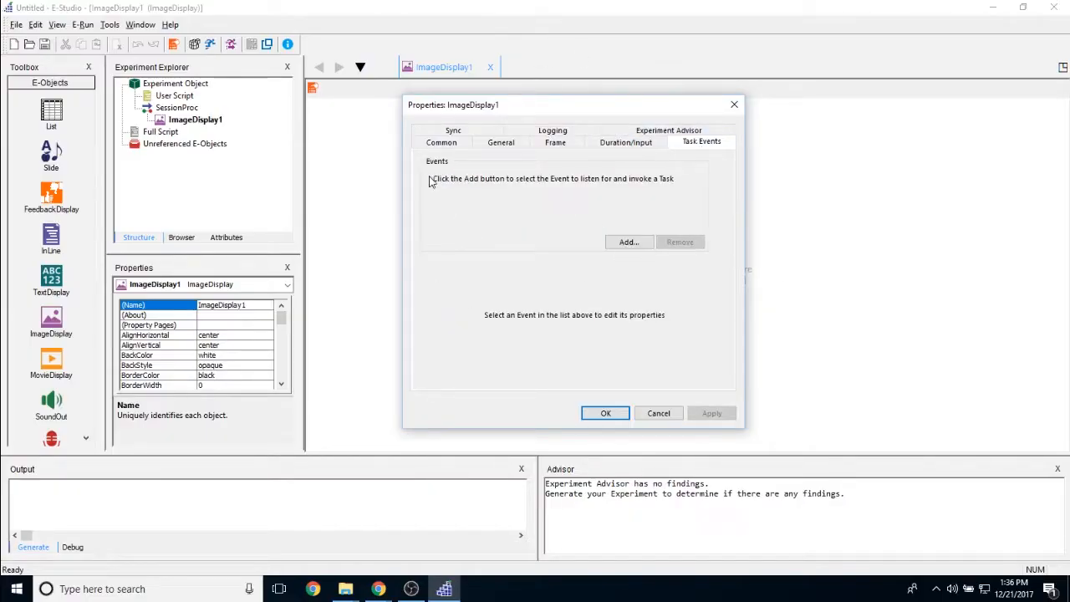
{"action": "left_click", "coordinate": [627, 241]}
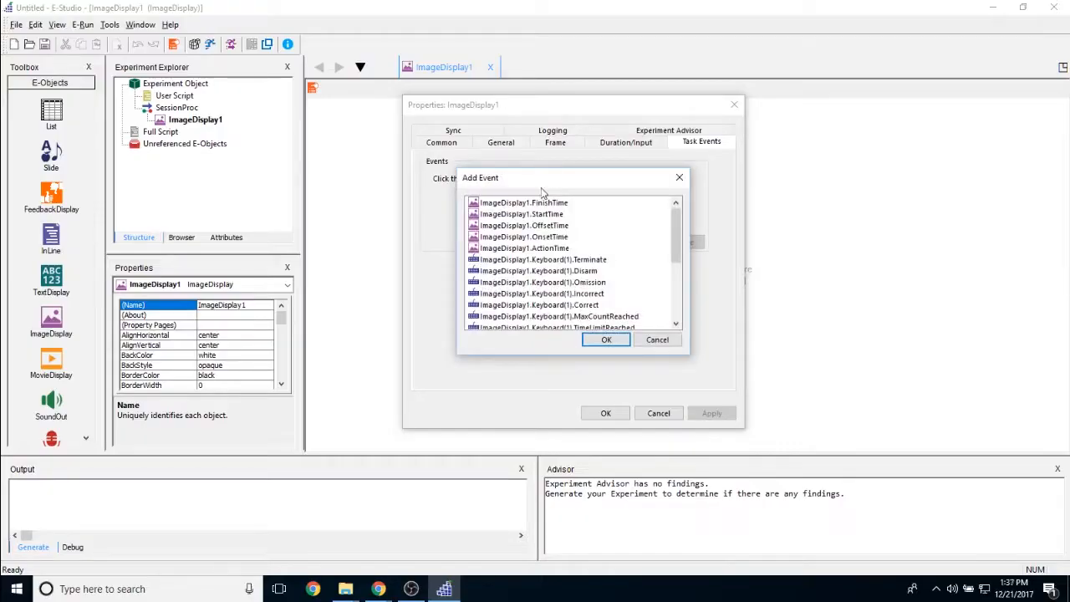
{"action": "left_click_drag", "start_coordinate": [543, 180], "coordinate": [569, 183]}
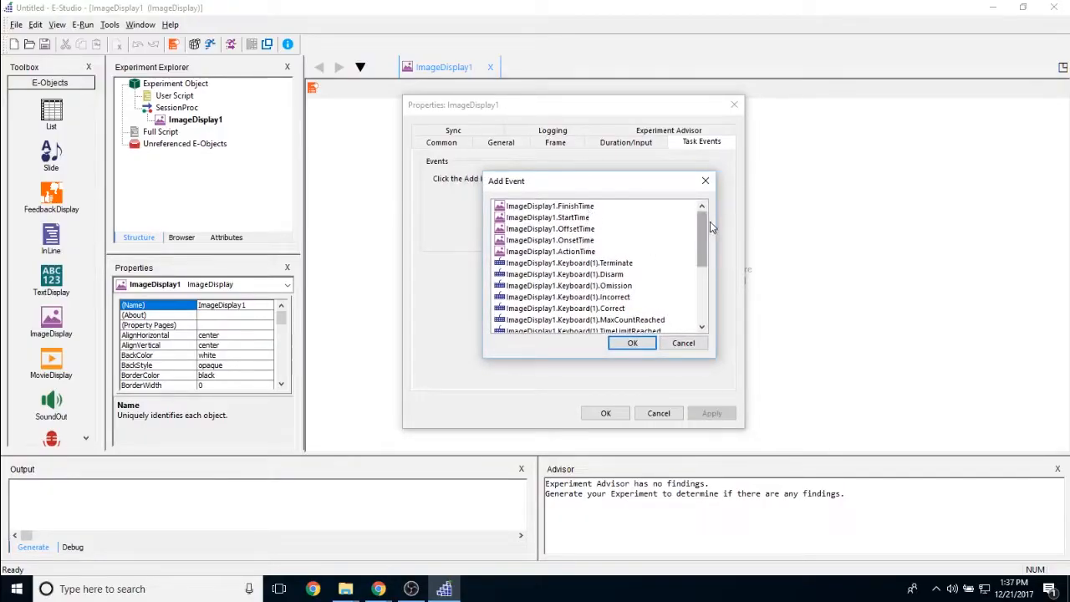
{"action": "left_click", "coordinate": [555, 207]}
{"action": "left_click", "coordinate": [575, 219]}
{"action": "left_click", "coordinate": [584, 232]}
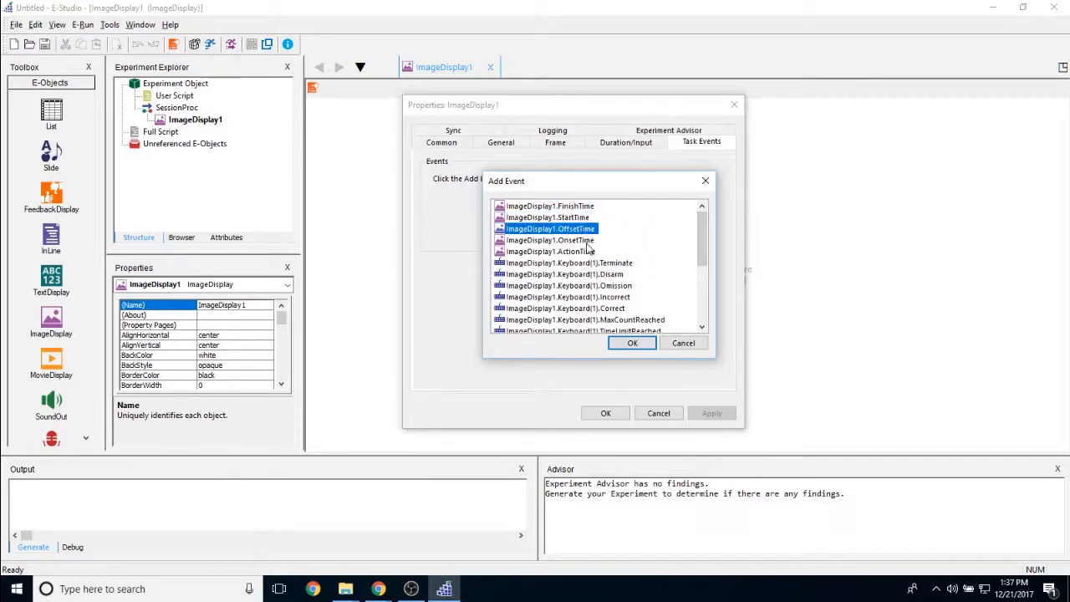
{"action": "left_click", "coordinate": [587, 241]}
{"action": "left_click", "coordinate": [588, 206]}
{"action": "left_click", "coordinate": [585, 252]}
{"action": "left_click", "coordinate": [577, 242]}
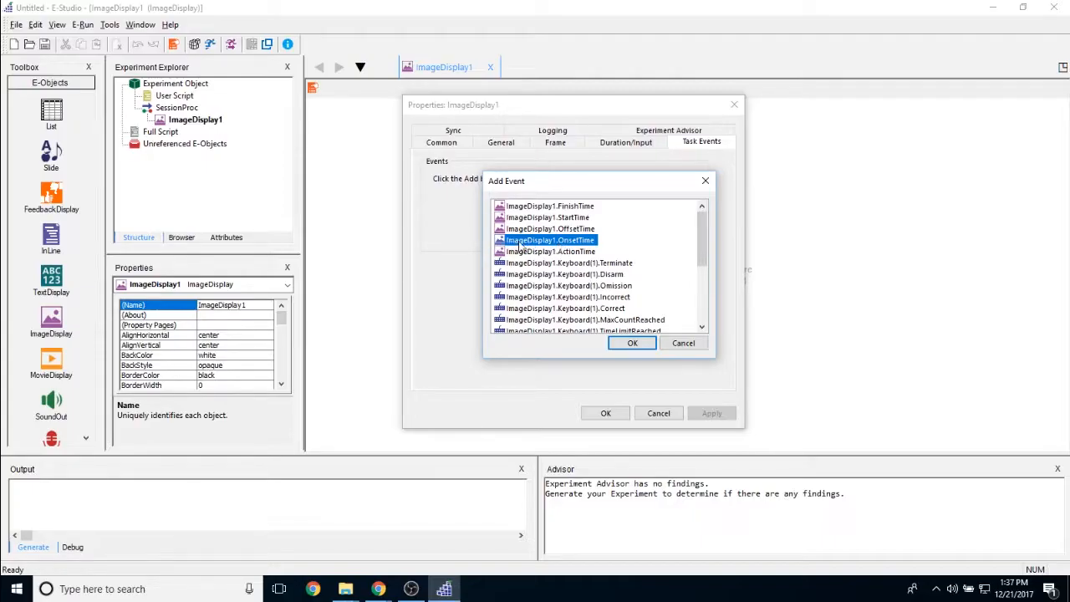
{"action": "left_click", "coordinate": [631, 343]}
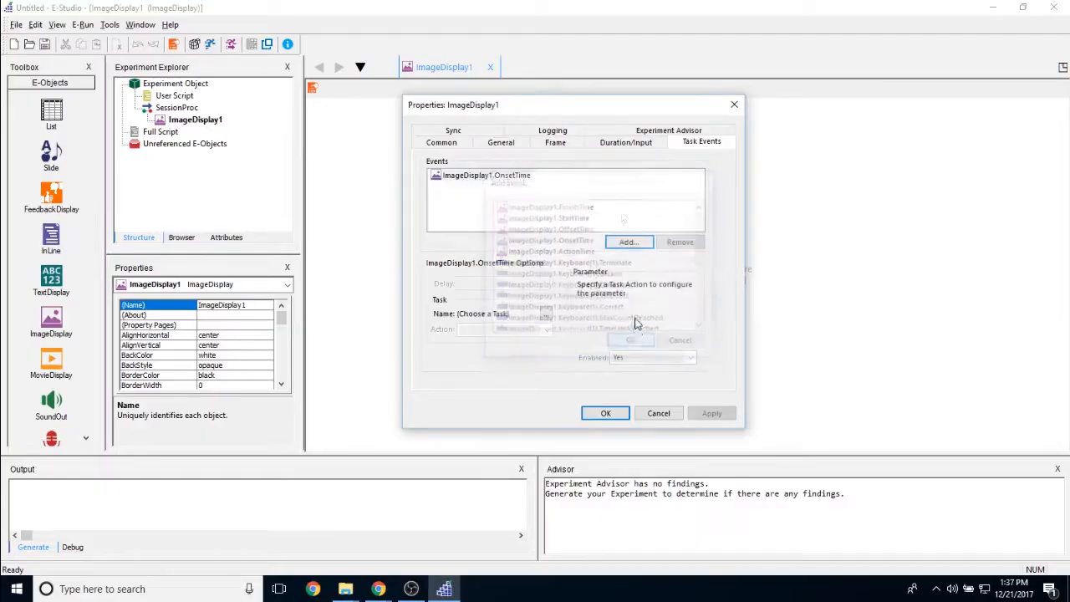
Remove the ImageDisplay1.OnsetTime event from the task events
{"action": "left_click", "coordinate": [487, 175]}
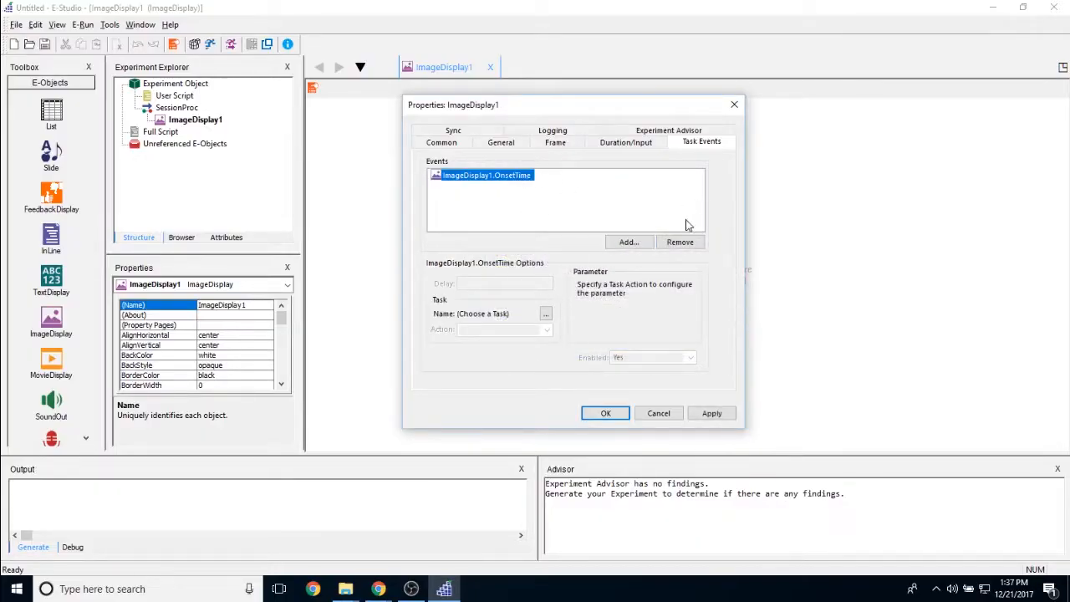
{"action": "left_click", "coordinate": [693, 242]}
Enable logging of the dependent measures ACC, CRESP, RESP, RT and RTTime for the ImageDisplay
{"action": "left_click", "coordinate": [642, 131]}
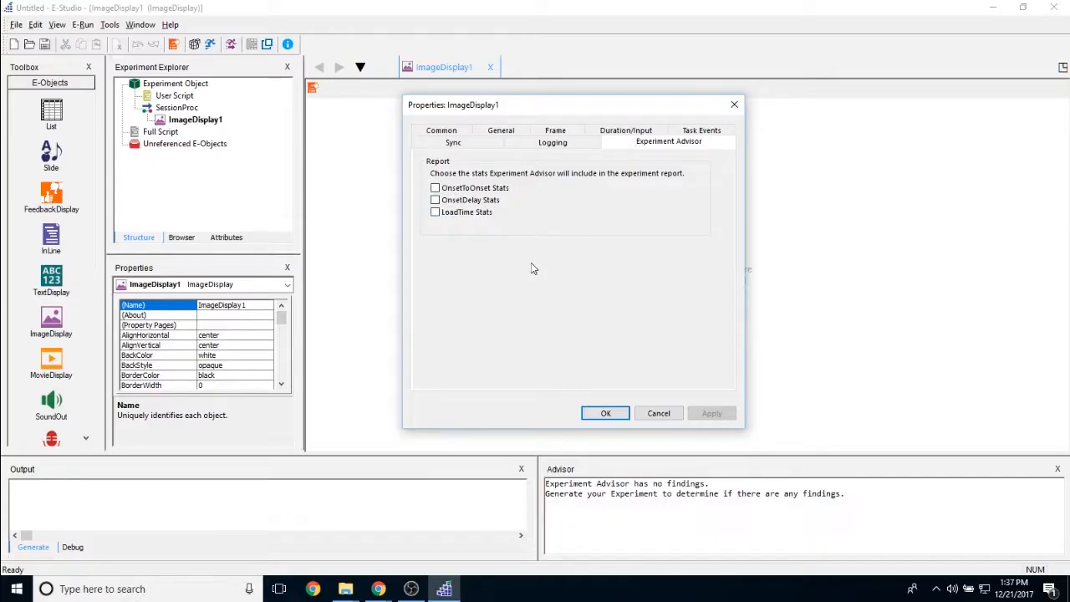
{"action": "left_click", "coordinate": [553, 142]}
{"action": "mouse_move", "coordinate": [724, 249]}
{"action": "left_mouse_down"}
{"action": "mouse_move", "coordinate": [726, 318]}
{"action": "mouse_move", "coordinate": [726, 249]}
{"action": "left_mouse_up"}
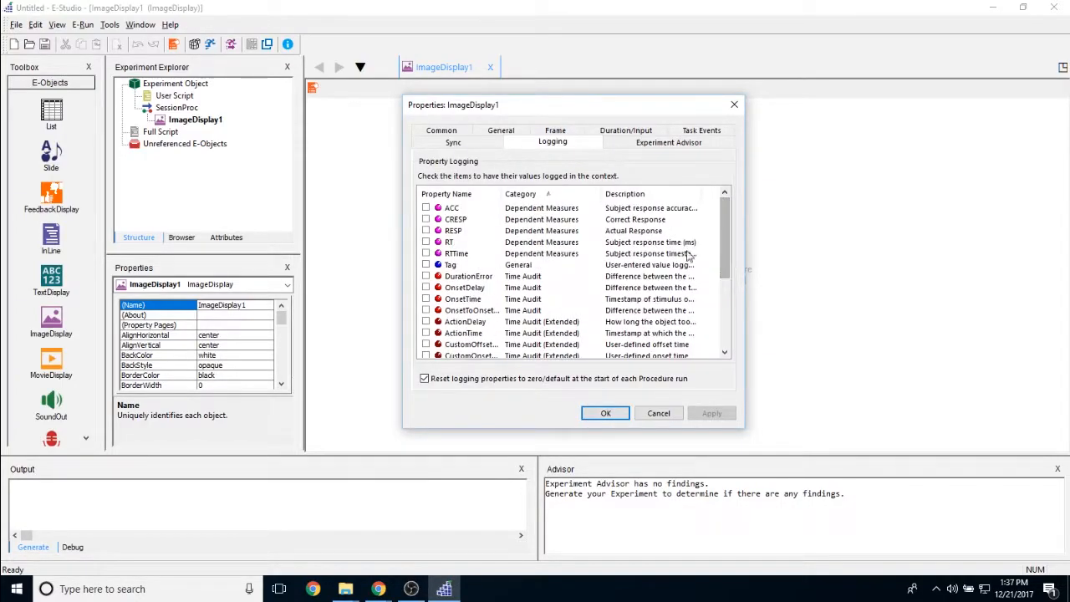
{"action": "left_click", "coordinate": [425, 207]}
{"action": "left_click", "coordinate": [426, 231]}
{"action": "left_click", "coordinate": [425, 243]}
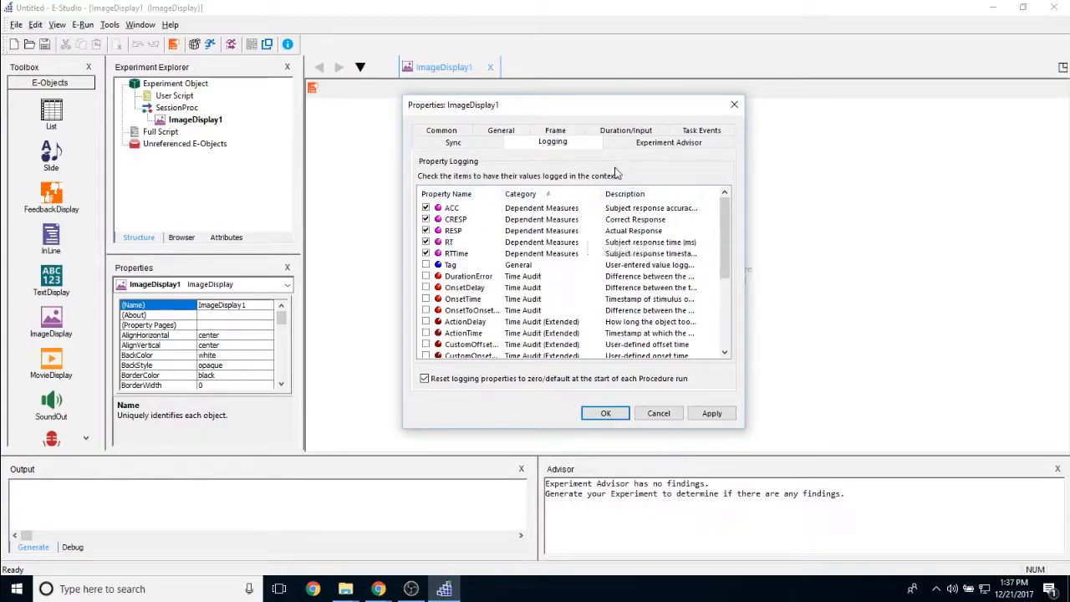
Enable logging of the Time Audit properties DurationError, OnsetDelay, OnsetTime and OnsetToOnset, and review the extended ones
{"action": "left_click", "coordinate": [426, 276]}
{"action": "left_click", "coordinate": [425, 288]}
{"action": "left_click", "coordinate": [426, 310]}
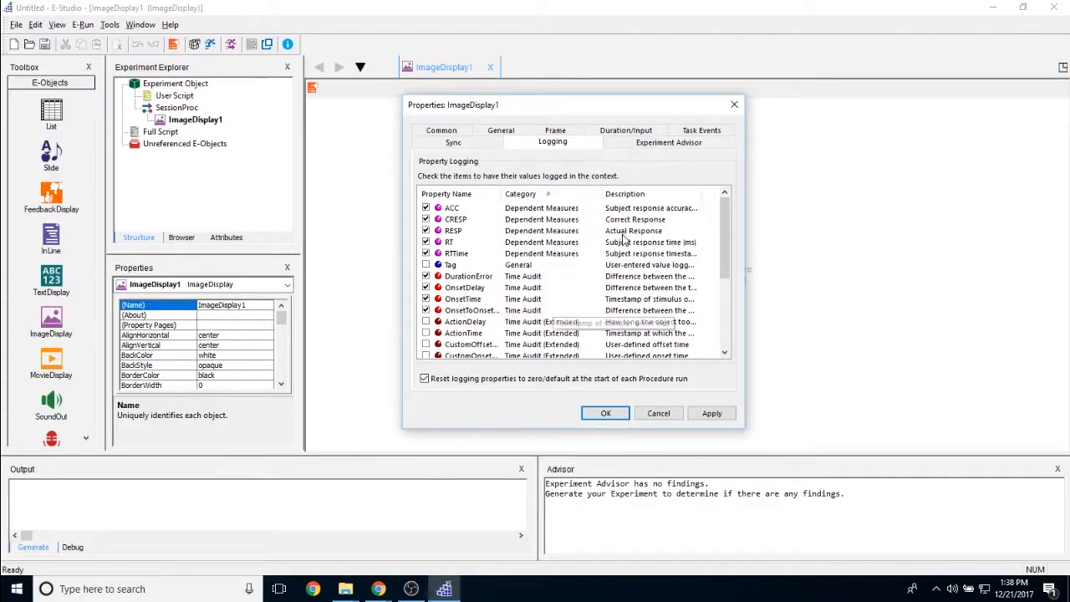
{"action": "scroll", "coordinate": [589, 269], "scroll_direction": "down", "scroll_amount": 3}
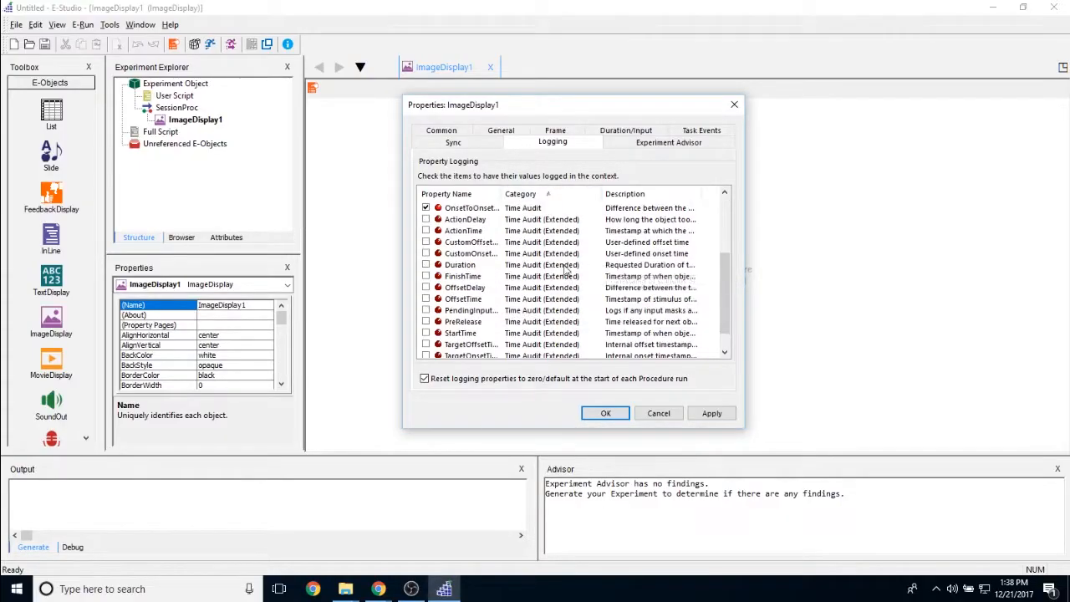
{"action": "scroll", "coordinate": [496, 289], "scroll_direction": "down", "scroll_amount": 1}
{"action": "scroll", "coordinate": [496, 289], "scroll_direction": "up", "scroll_amount": 4}
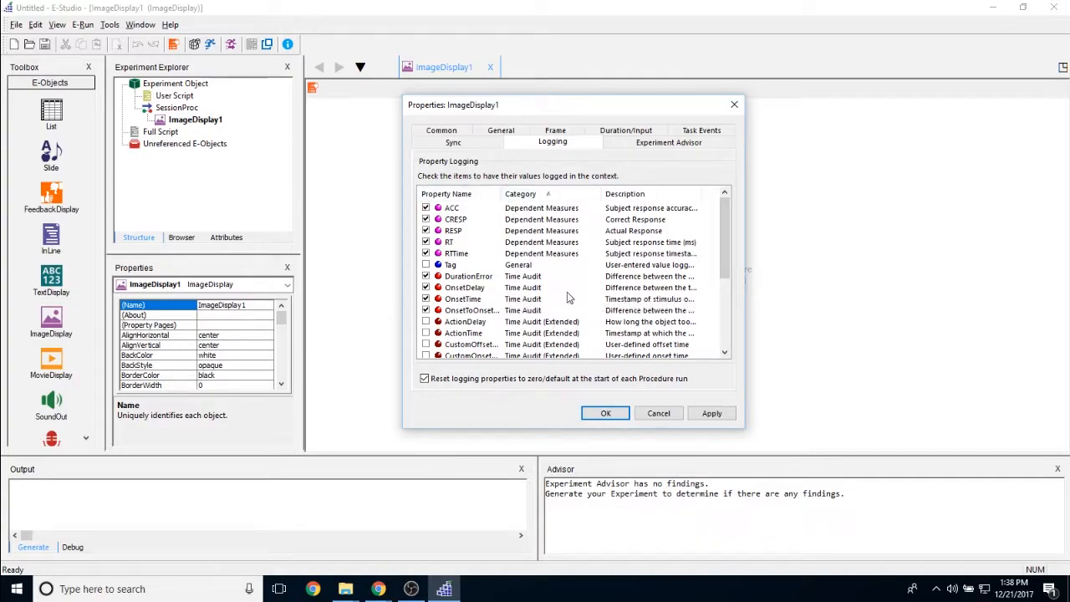
Enable logging of the extended Time Audit properties Duration and FinishTime for the ImageDisplay
{"action": "scroll", "coordinate": [481, 217], "scroll_direction": "down", "scroll_amount": 2}
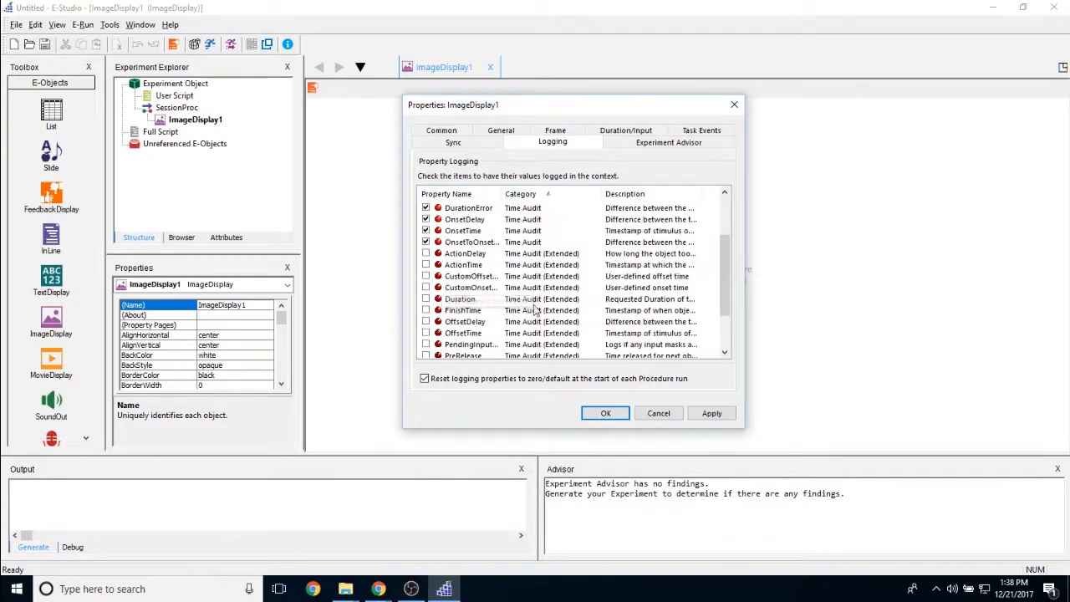
{"action": "left_click", "coordinate": [426, 310]}
{"action": "left_click", "coordinate": [427, 298]}
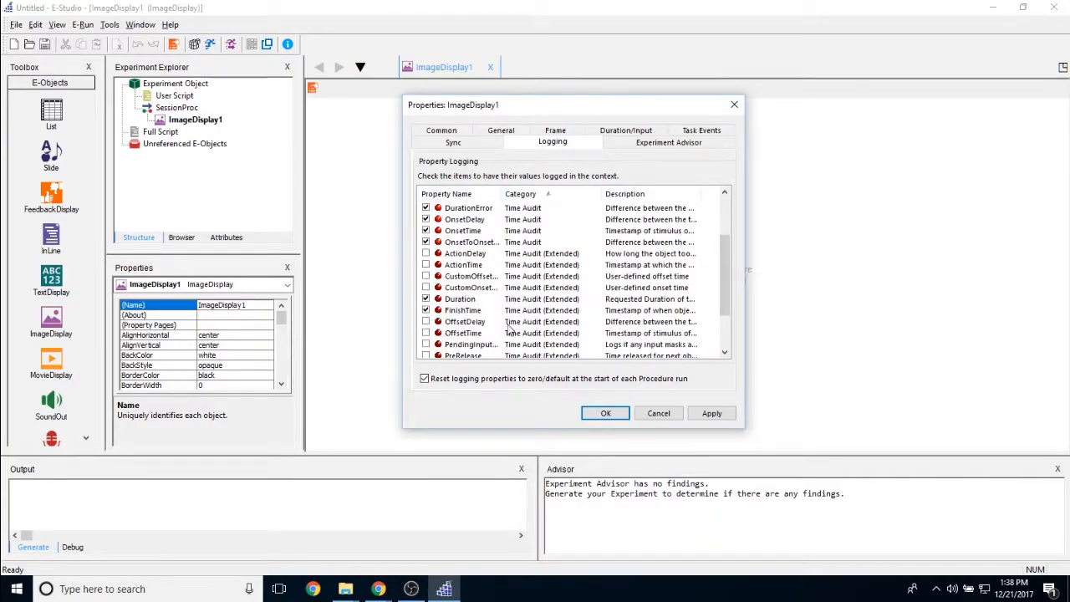
{"action": "scroll", "coordinate": [533, 303], "scroll_direction": "up", "scroll_amount": 2}
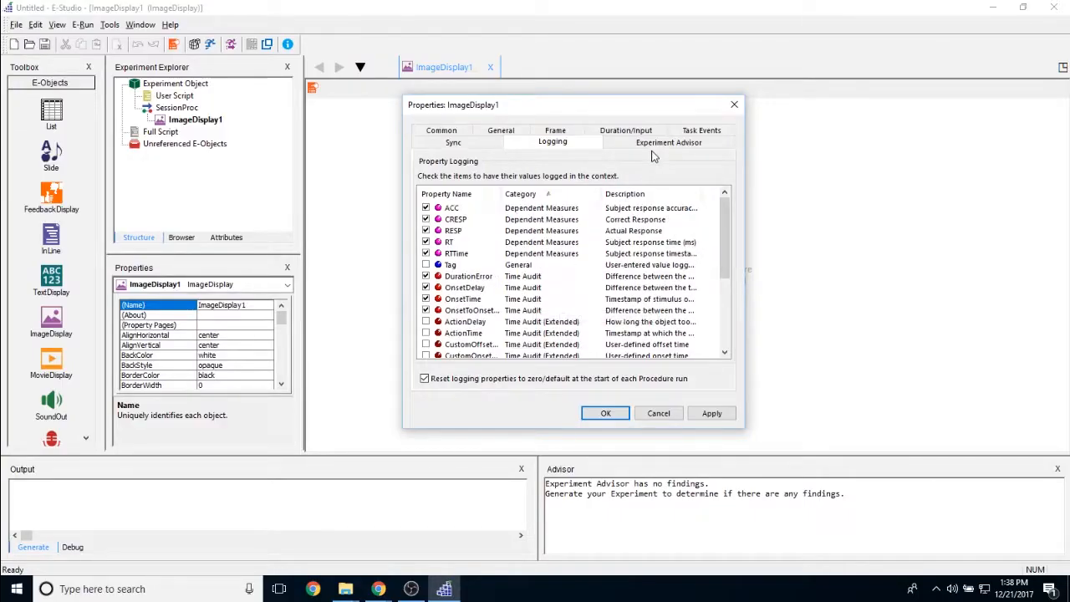
{"action": "scroll", "coordinate": [511, 288], "scroll_direction": "down", "scroll_amount": 4}
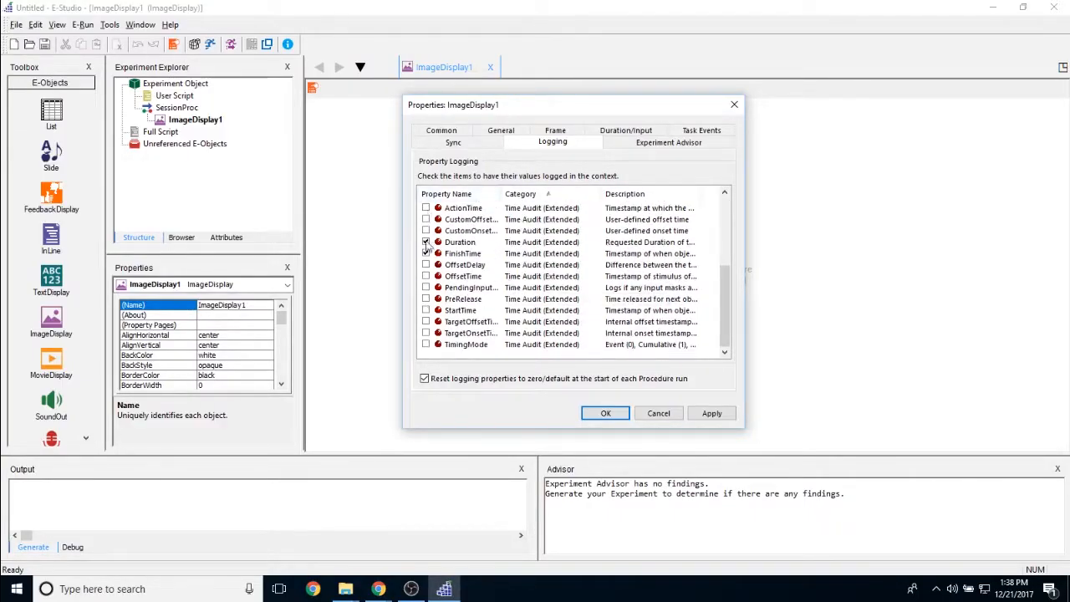
{"action": "scroll", "coordinate": [435, 227], "scroll_direction": "up", "scroll_amount": 1}
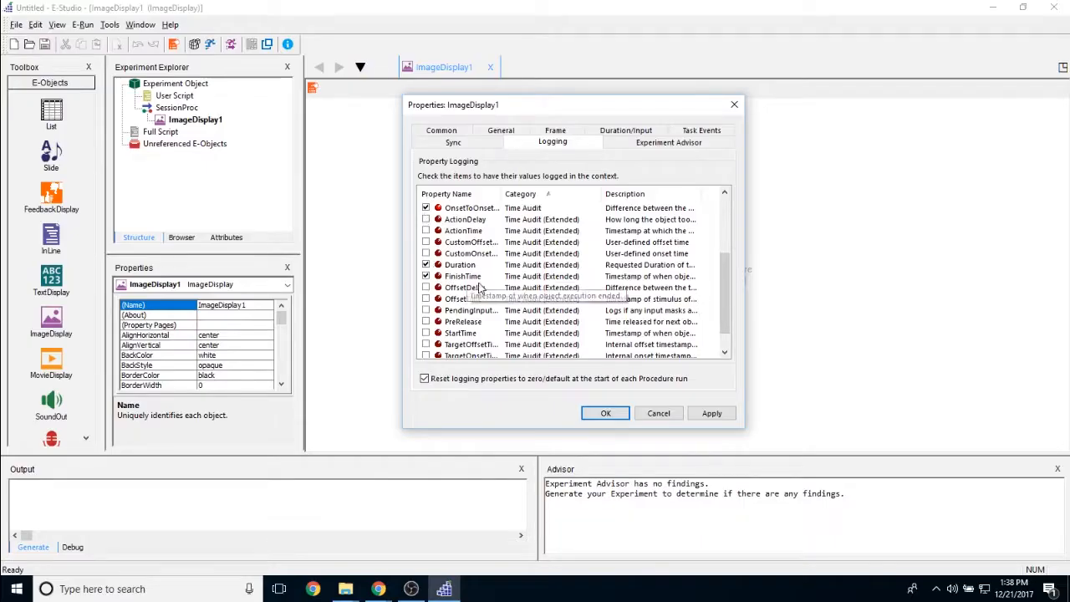
{"action": "scroll", "coordinate": [430, 279], "scroll_direction": "up", "scroll_amount": 3}
Review the ImageDisplay's Onset Sync and Offset Sync options, keeping vertical blank for onset and (none) for offset
{"action": "left_click", "coordinate": [452, 142]}
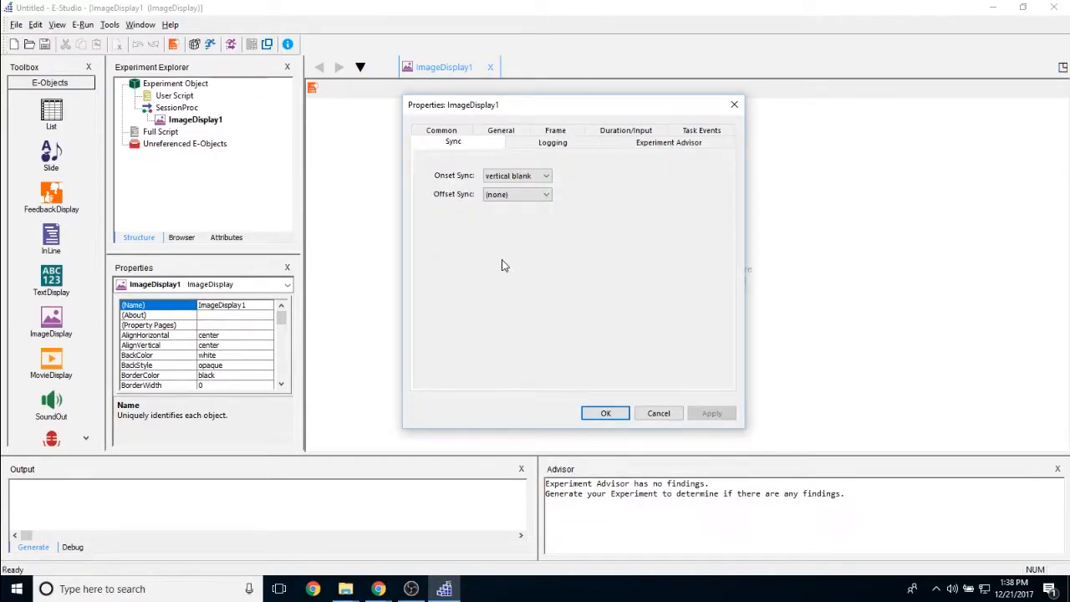
{"action": "left_click", "coordinate": [549, 182]}
{"action": "left_click", "coordinate": [606, 176]}
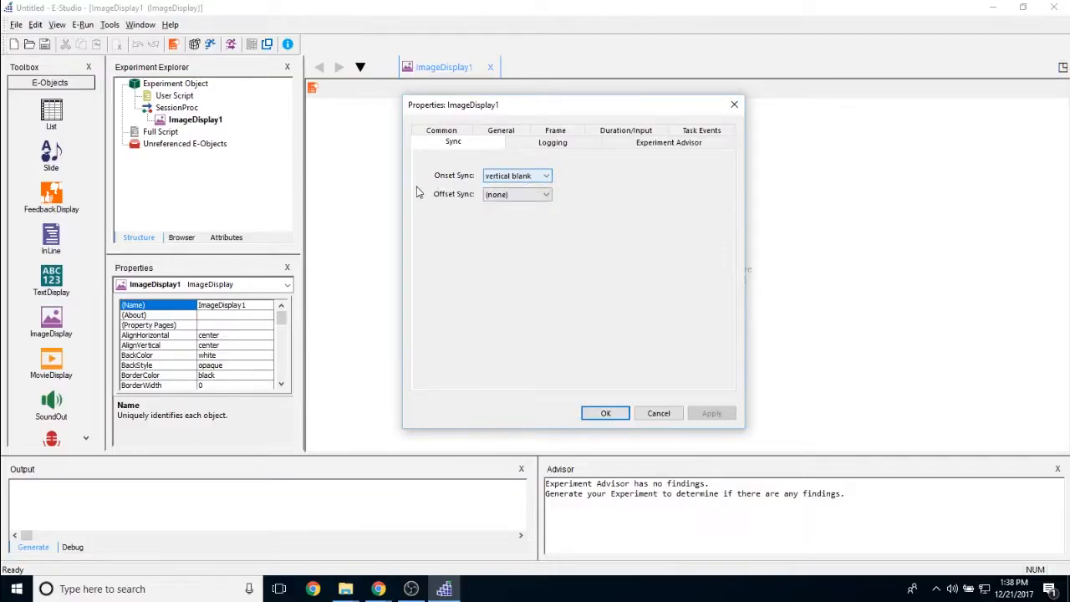
{"action": "left_click", "coordinate": [535, 194]}
{"action": "left_click", "coordinate": [607, 189]}
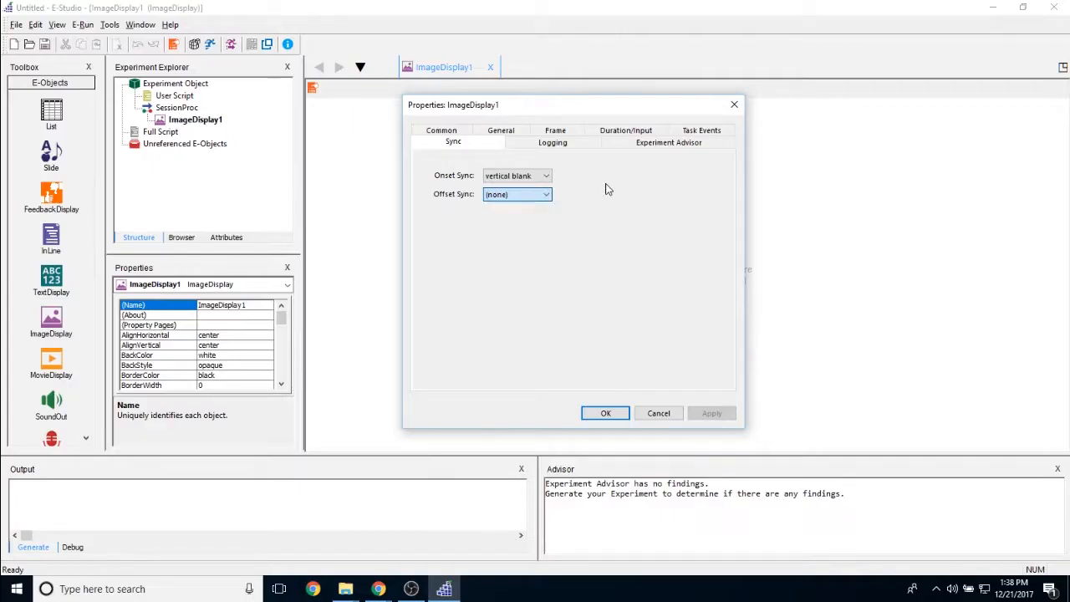
Examine the ImageDisplay's common properties, including its Tag and Notes
{"action": "left_click", "coordinate": [441, 132]}
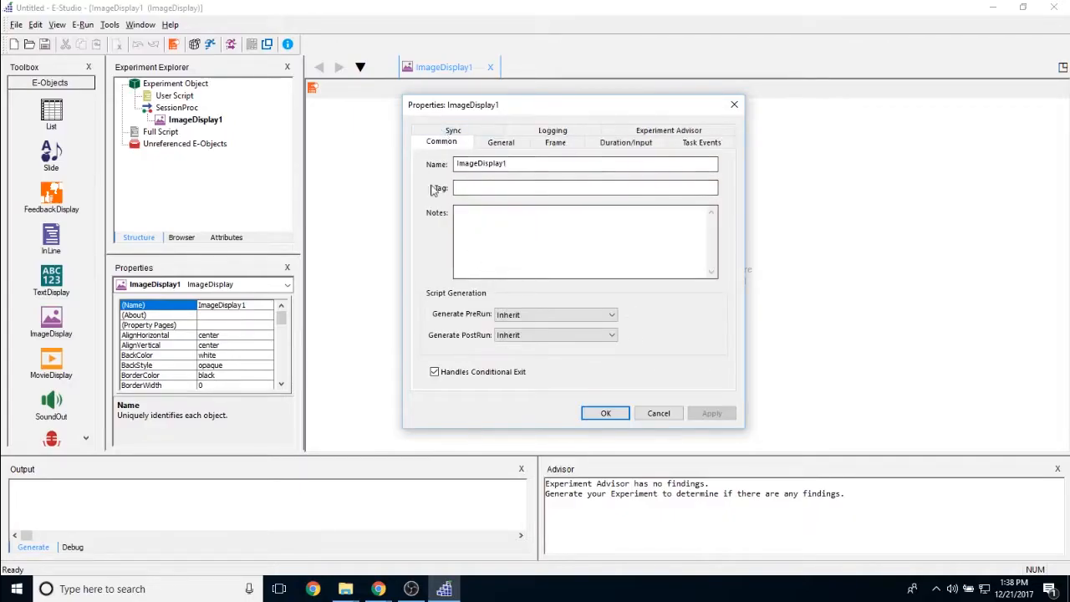
{"action": "left_click", "coordinate": [575, 187]}
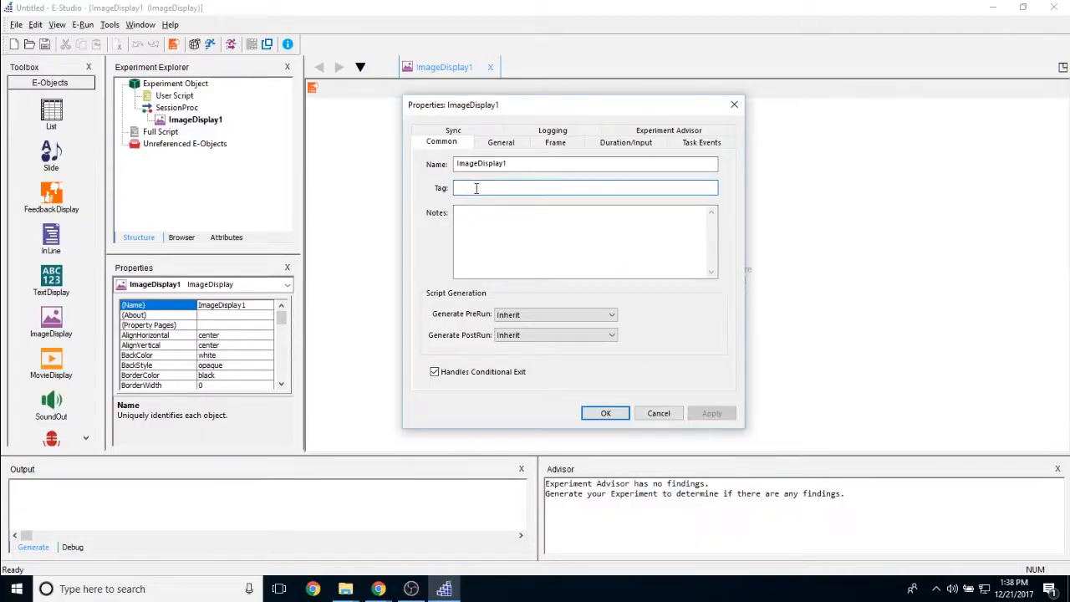
{"action": "left_click", "coordinate": [476, 259]}
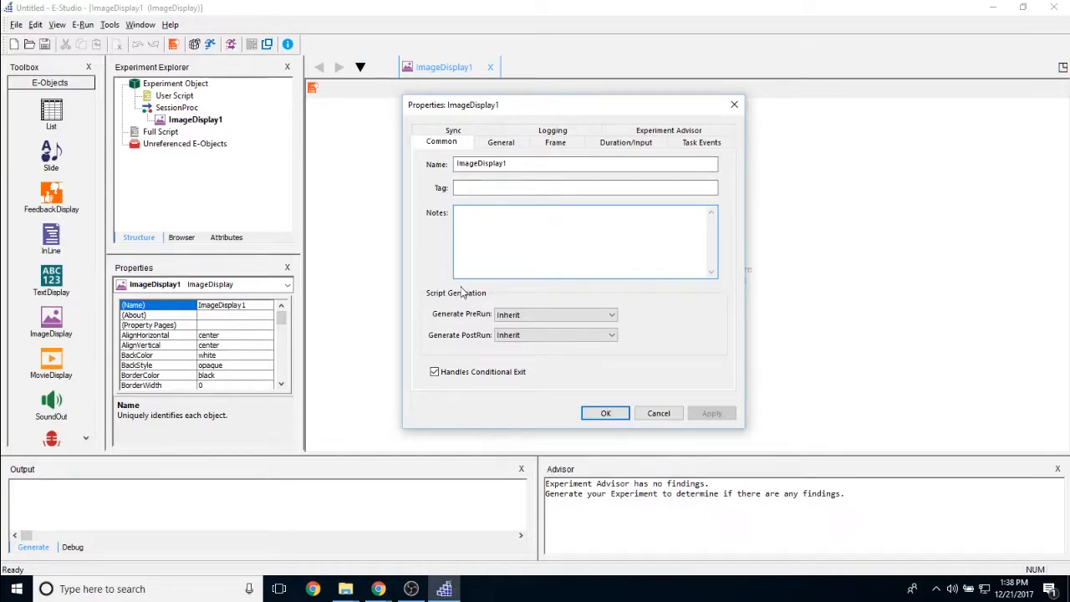
Review the Generate PreRun choices, select Inherit, and accept the ImageDisplay's property settings
{"action": "left_click", "coordinate": [582, 316]}
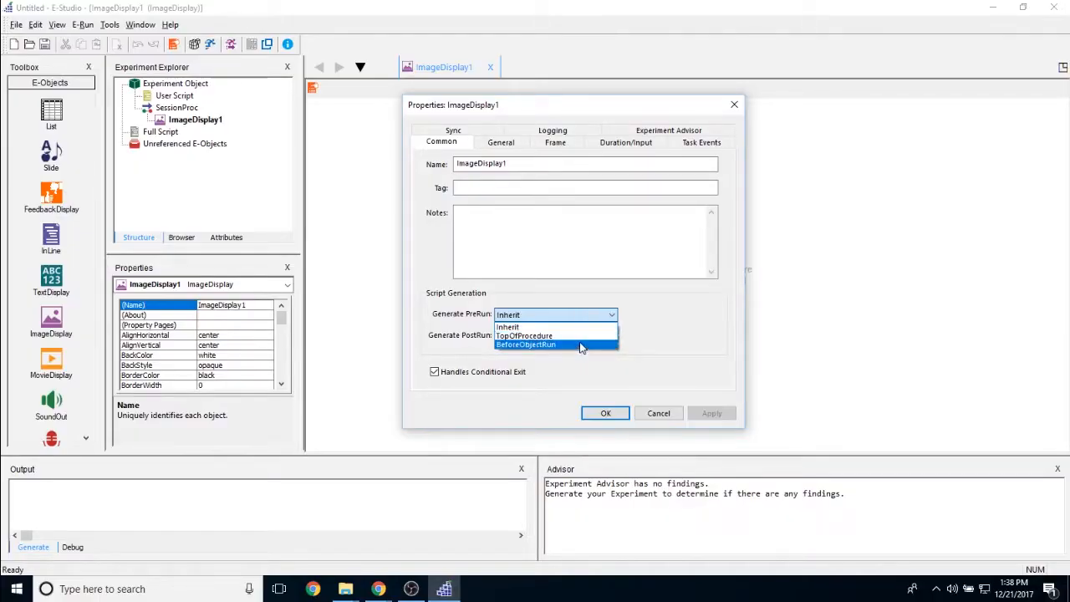
{"action": "left_click", "coordinate": [512, 327]}
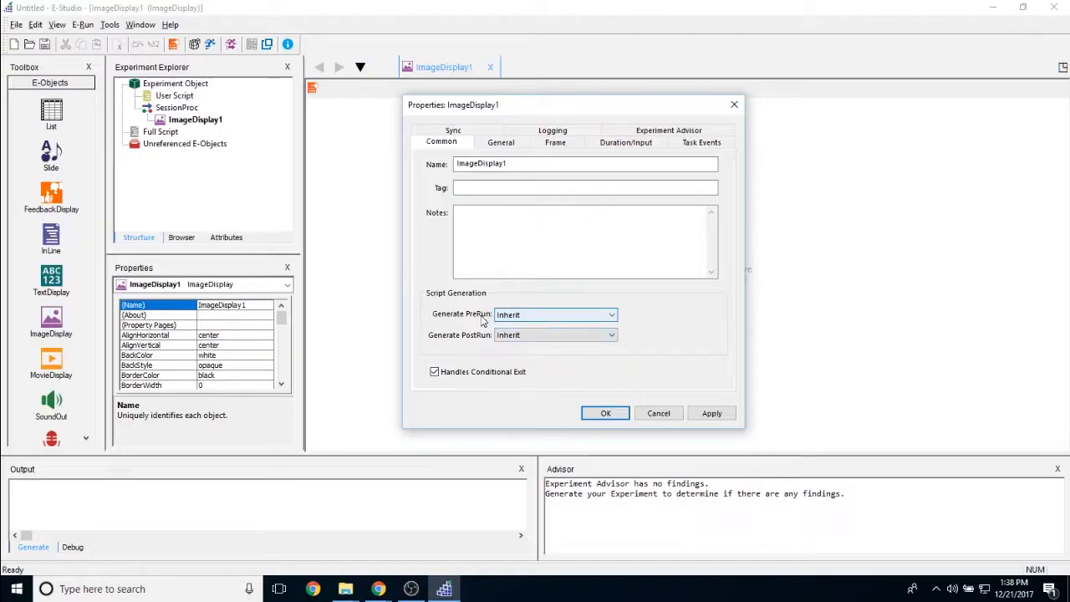
{"action": "left_click", "coordinate": [611, 317]}
{"action": "left_click", "coordinate": [599, 326]}
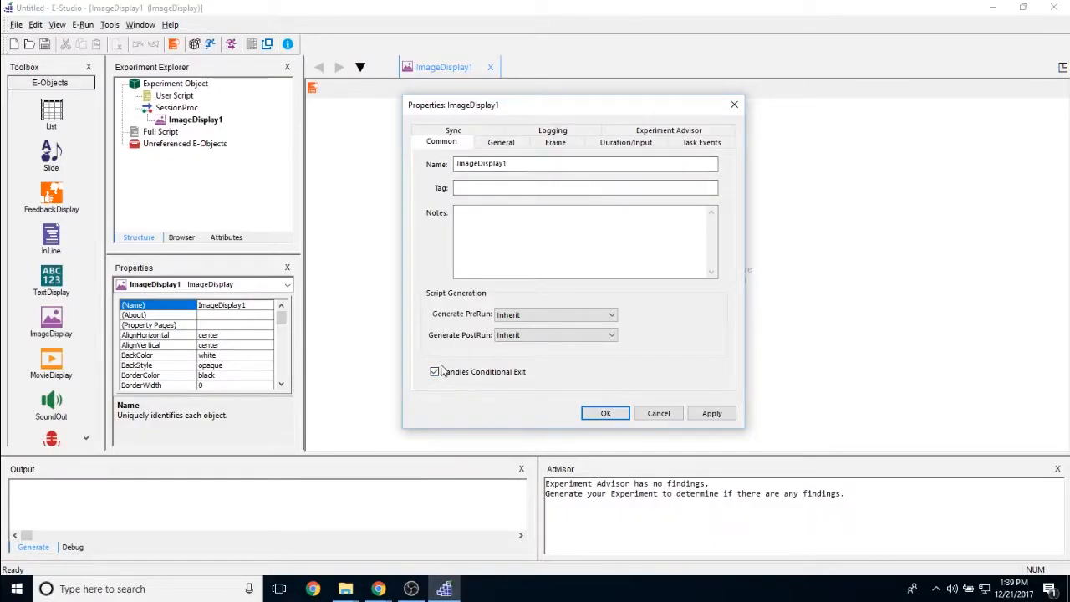
{"action": "left_click", "coordinate": [602, 414]}
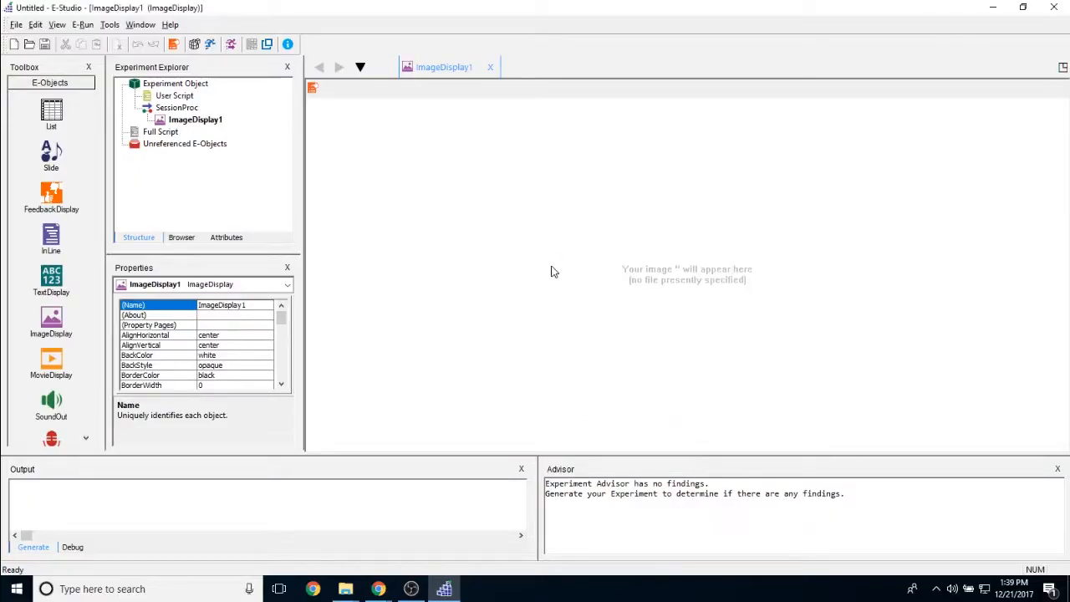